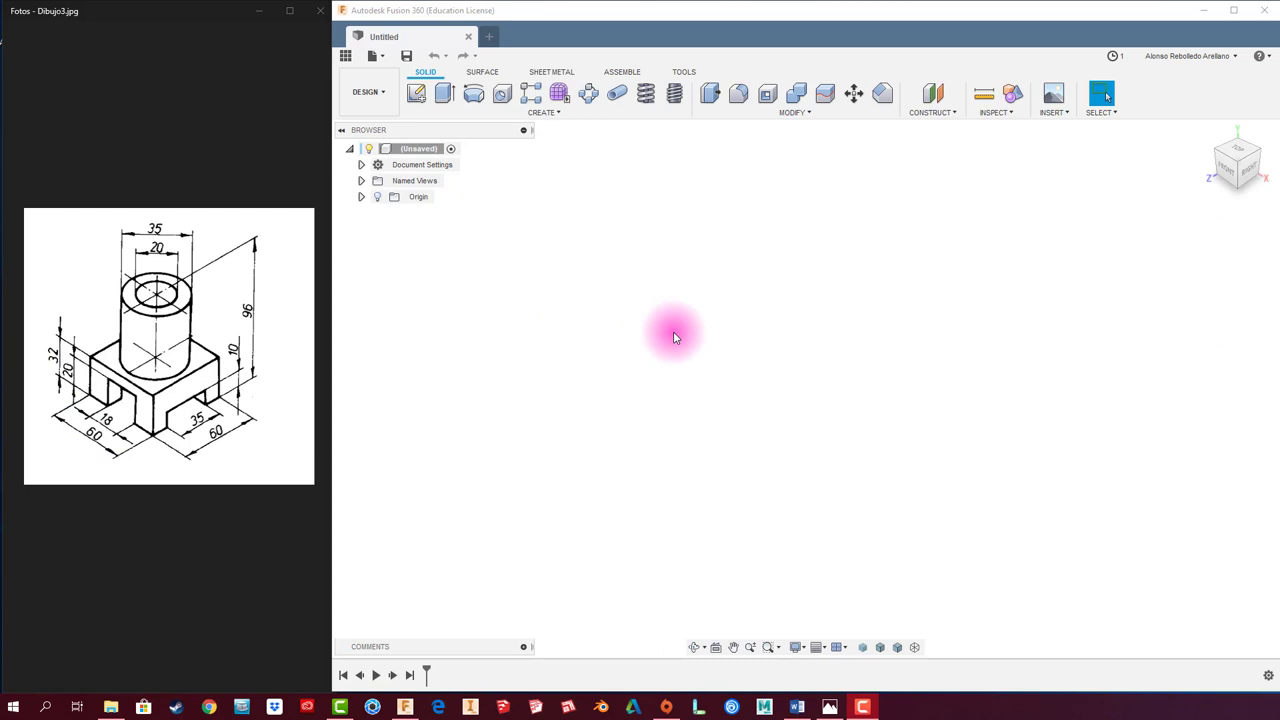
Step: Start a sketch on the ground plane and draw a center rectangle from the origin
click(416, 92)
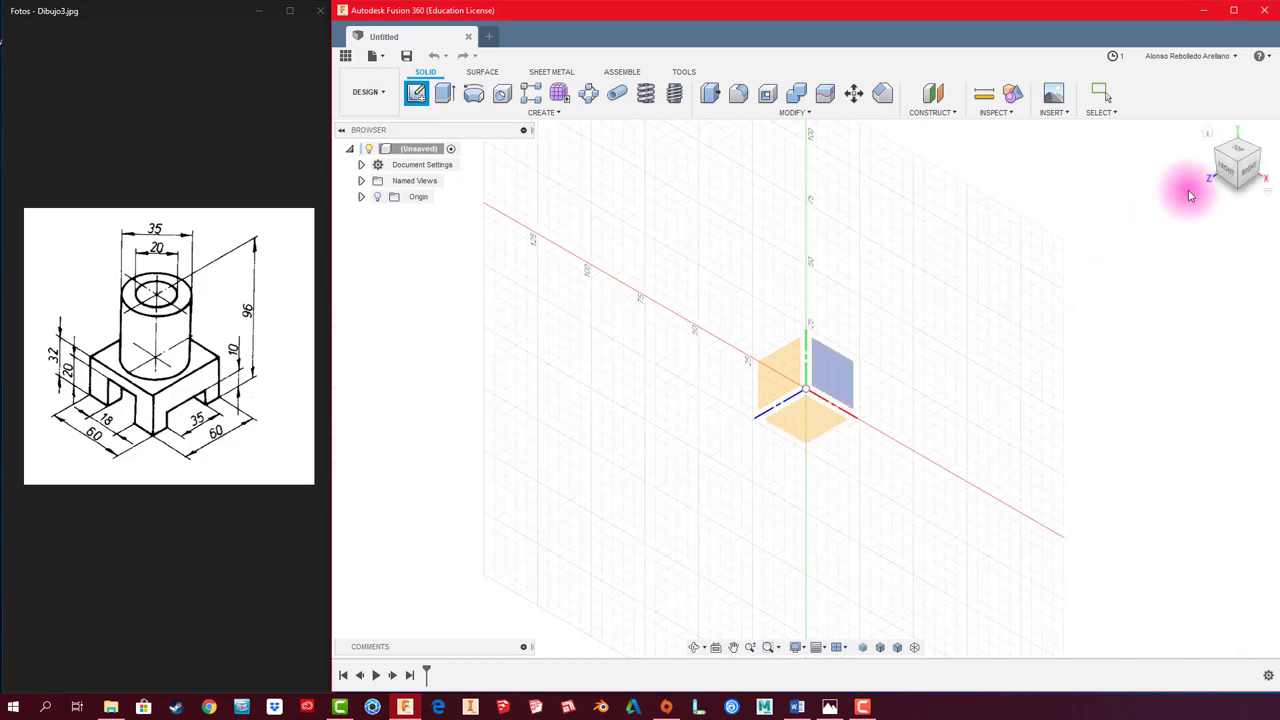
click(821, 418)
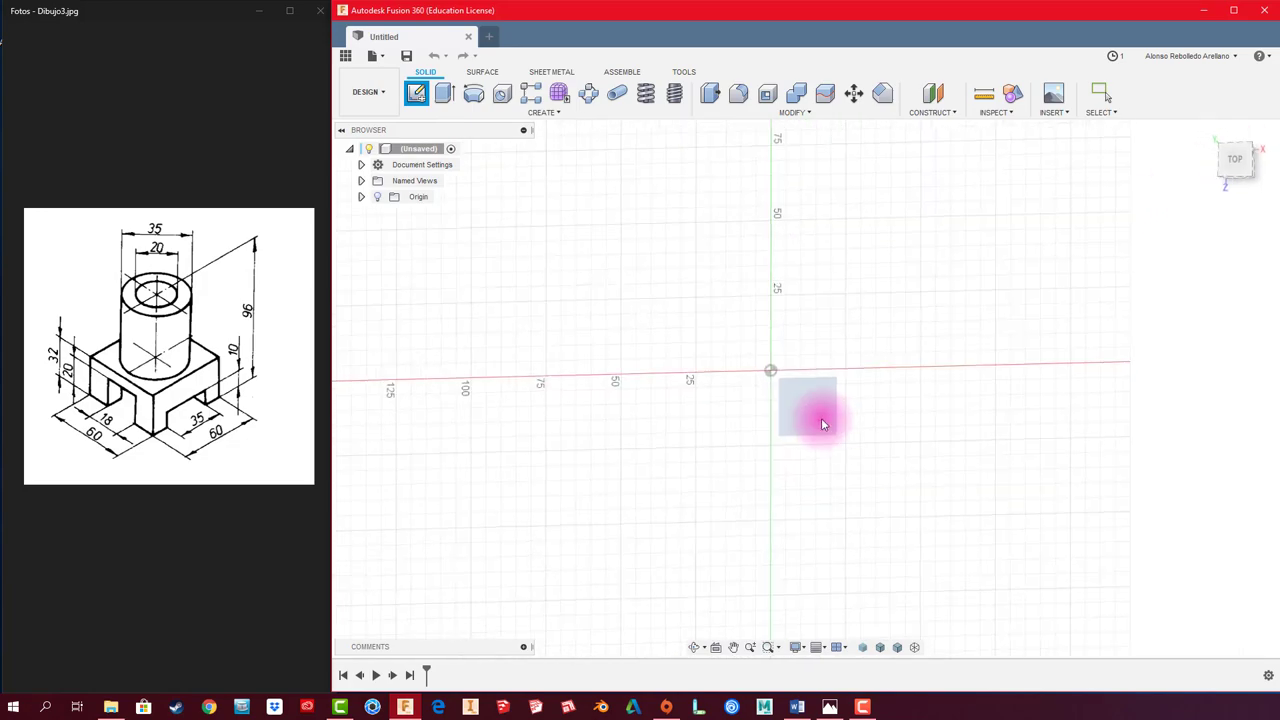
click(502, 112)
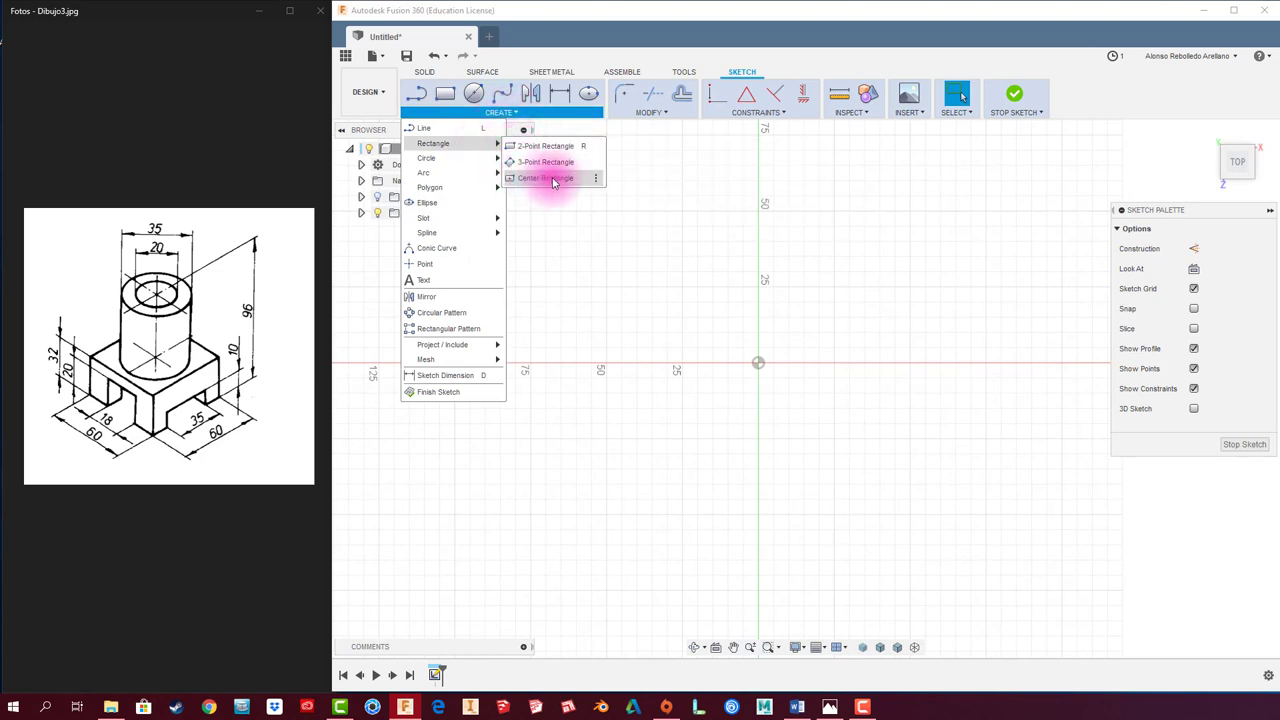
click(553, 179)
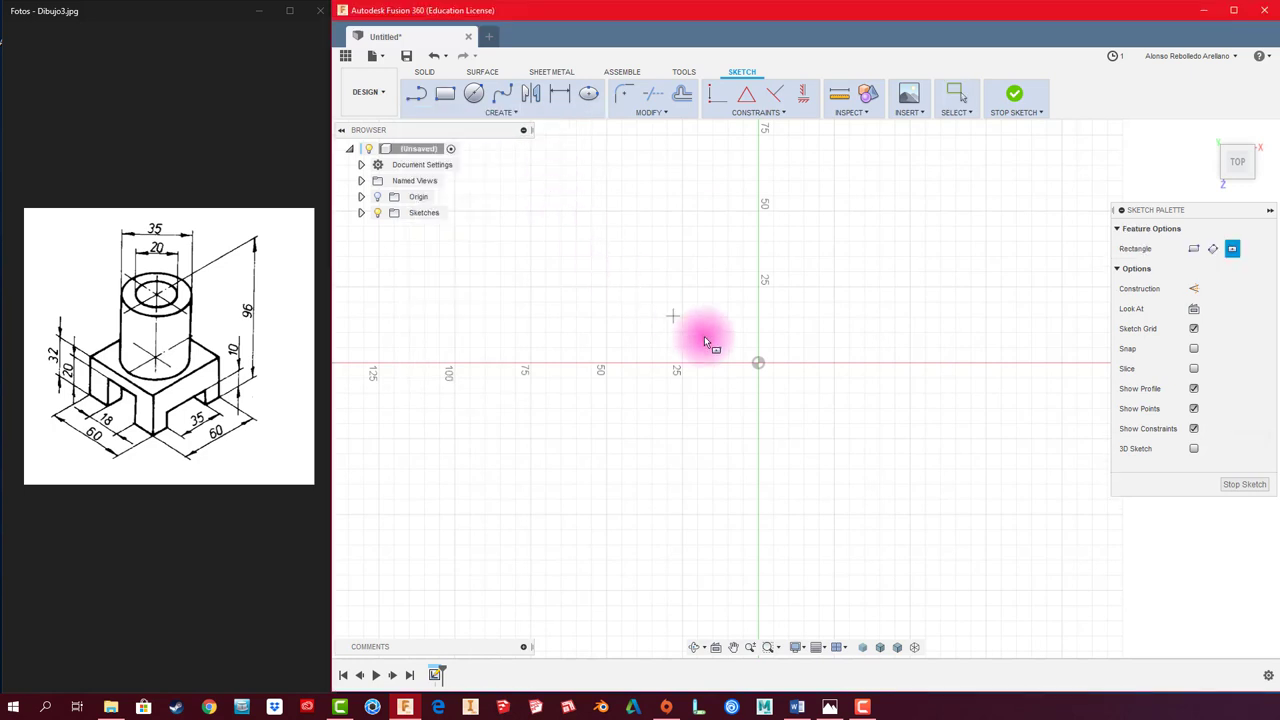
click(759, 365)
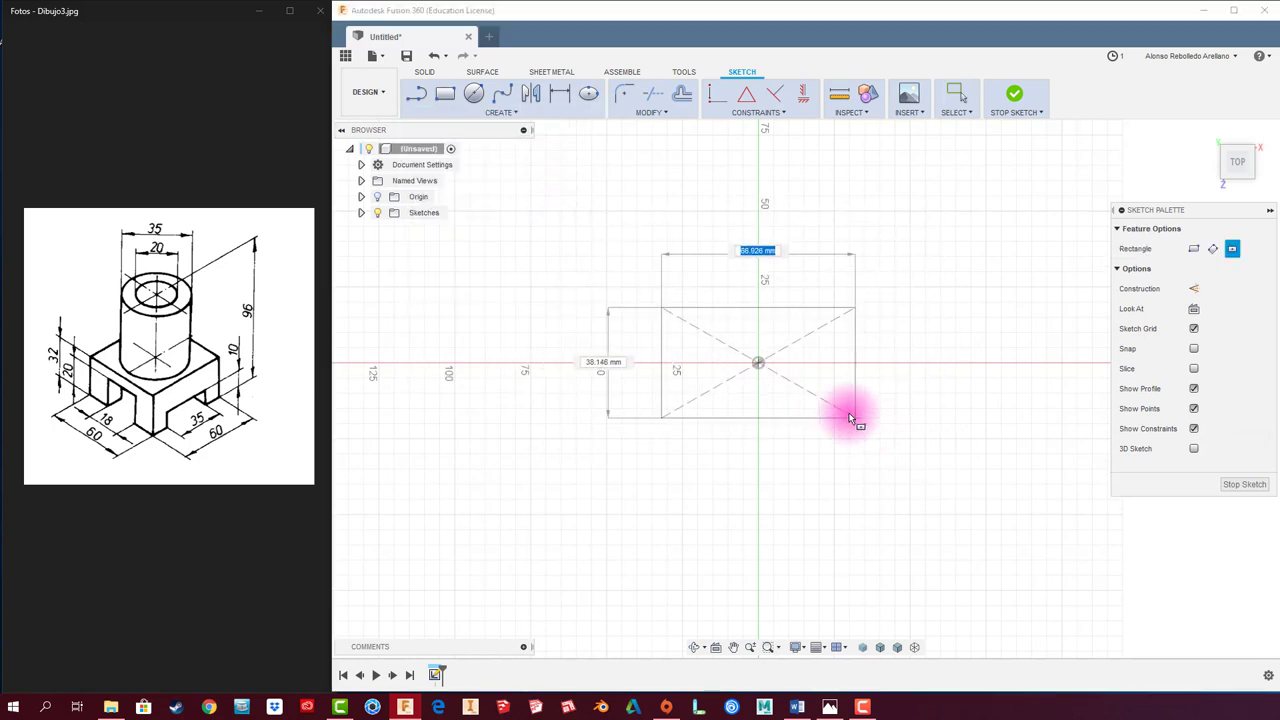
click(942, 444)
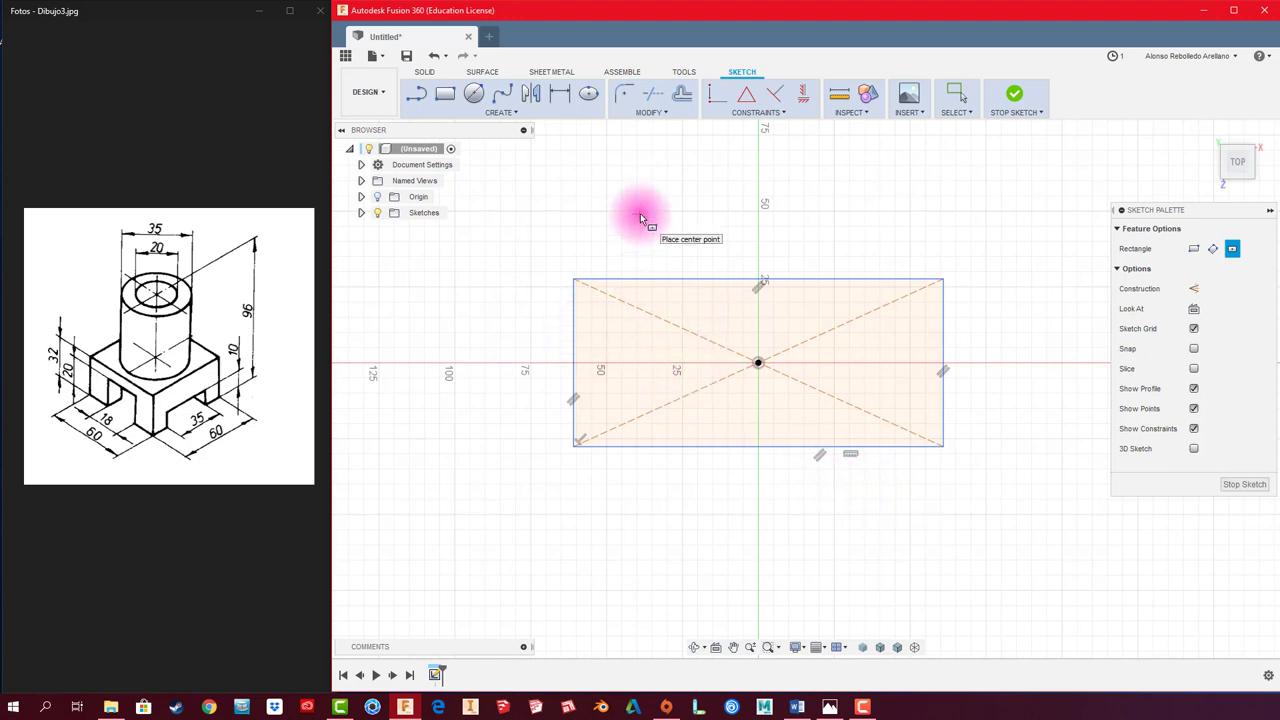
Step: Dimension the rectangle 60 mm wide with height equal to the width, and finish the sketch
key(d)
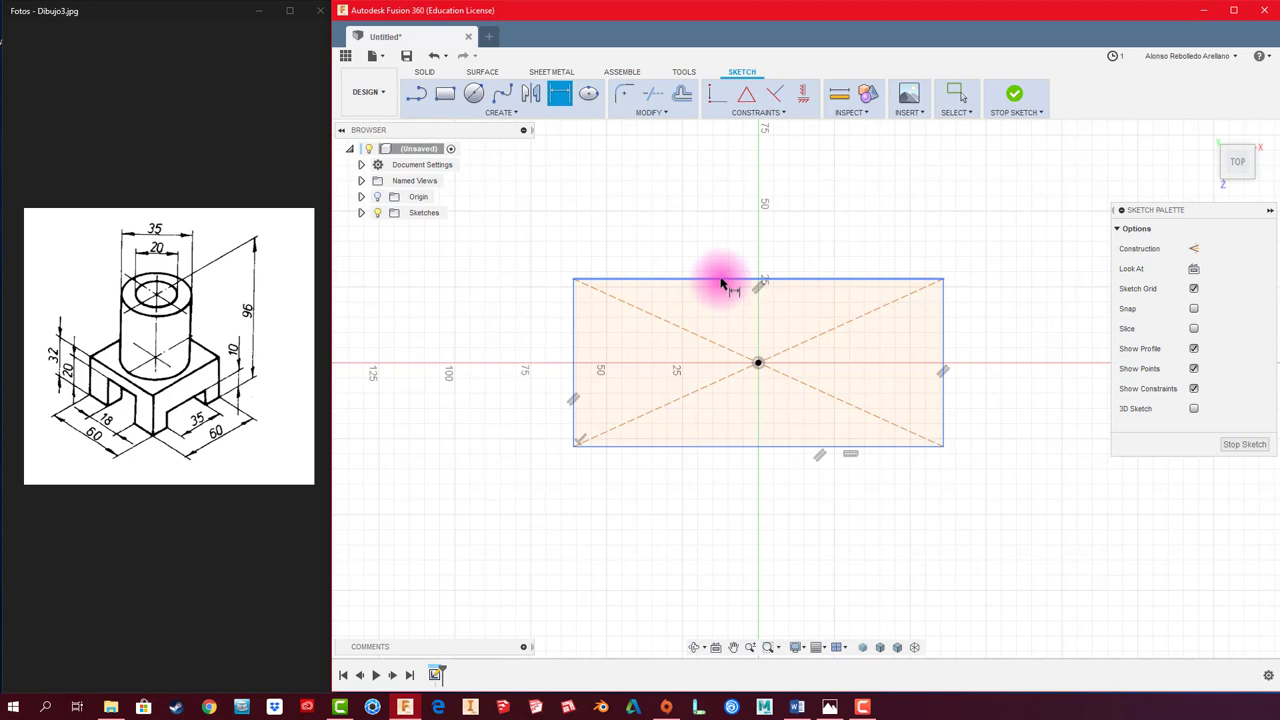
click(722, 281)
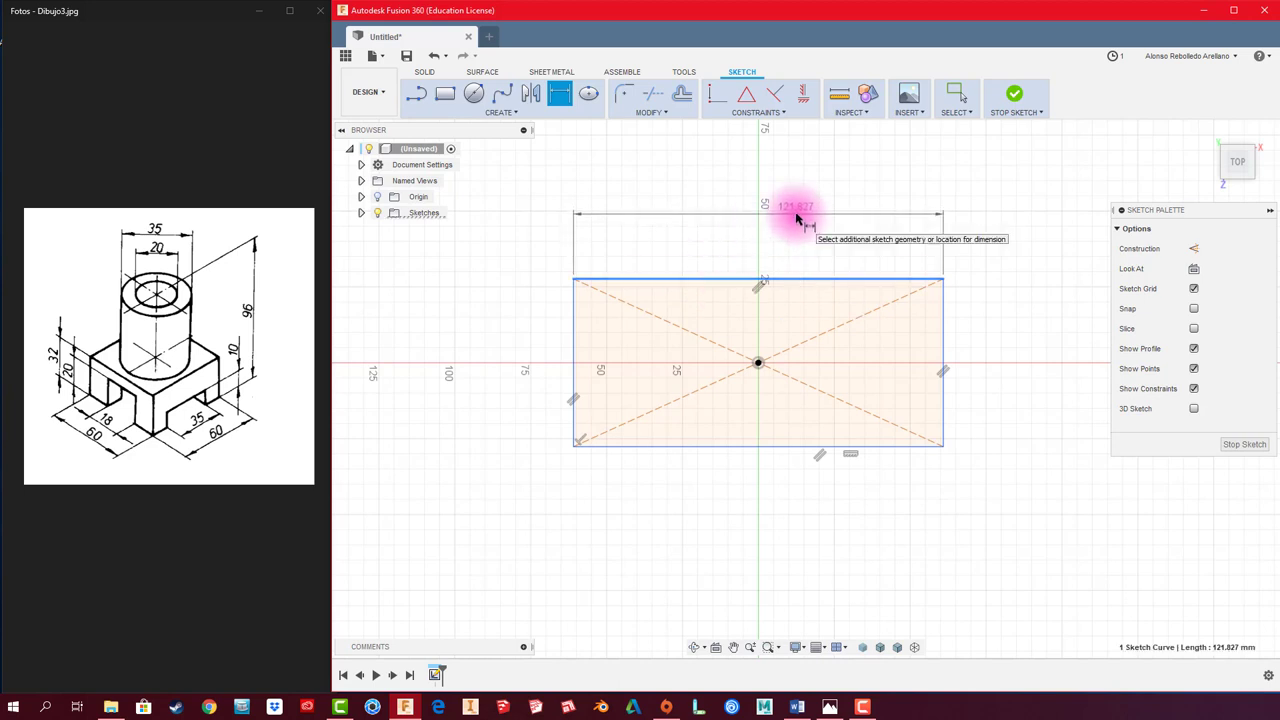
click(797, 218)
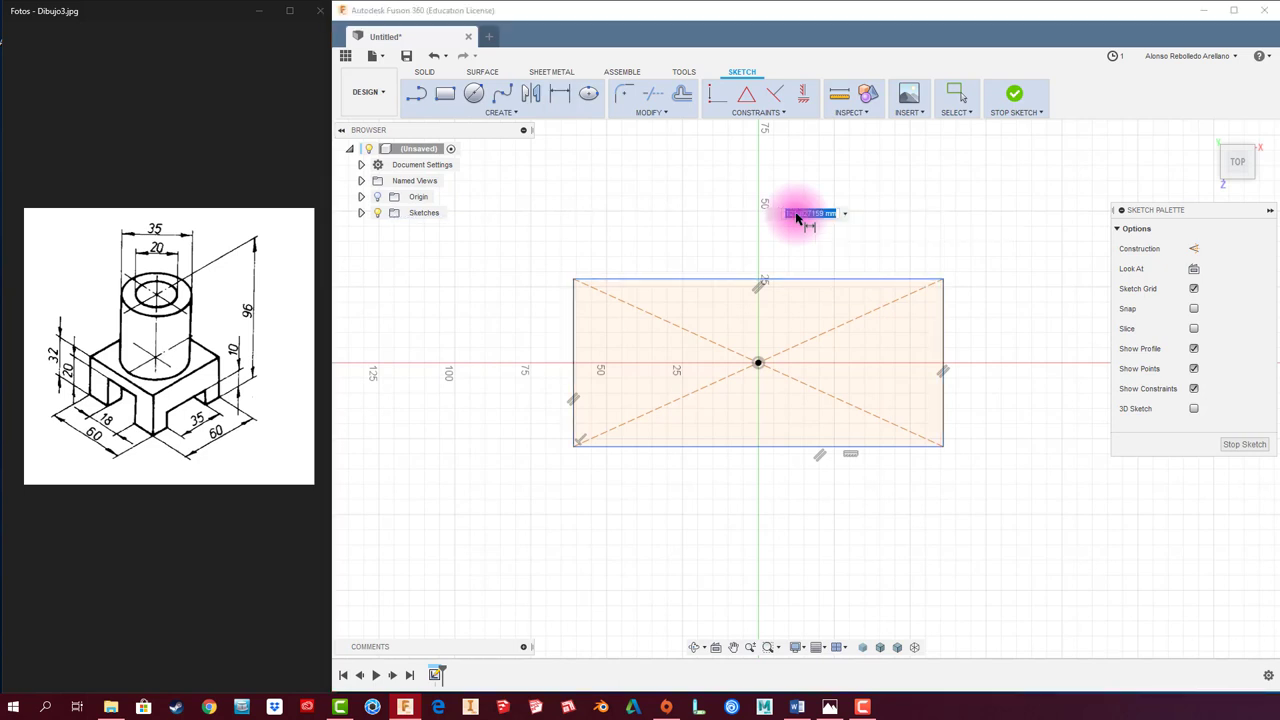
text(60)
key(Return)
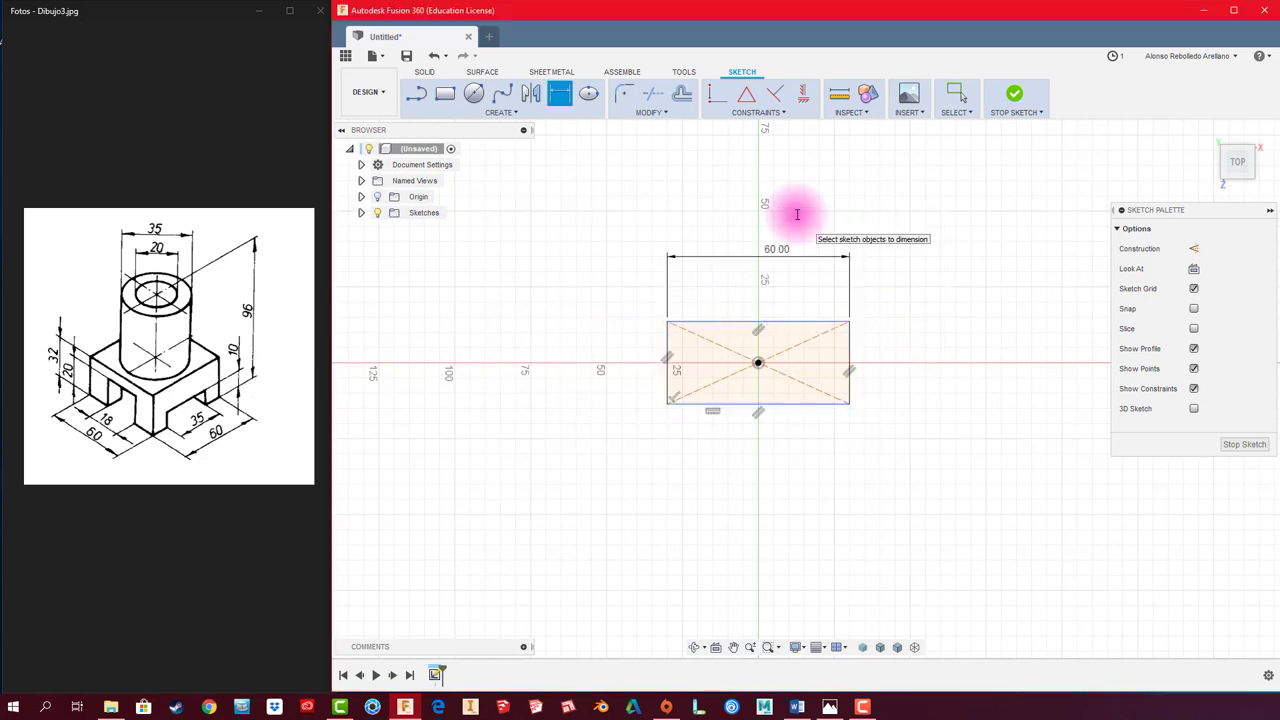
click(851, 350)
click(927, 351)
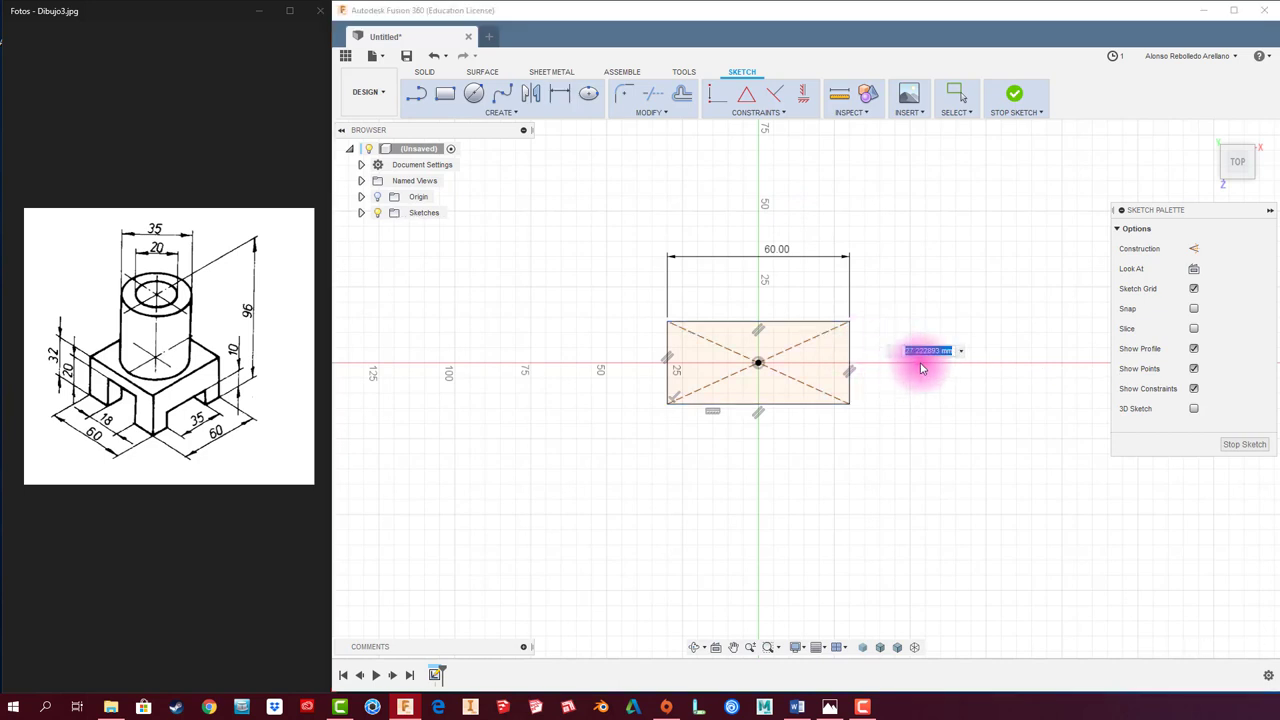
click(776, 256)
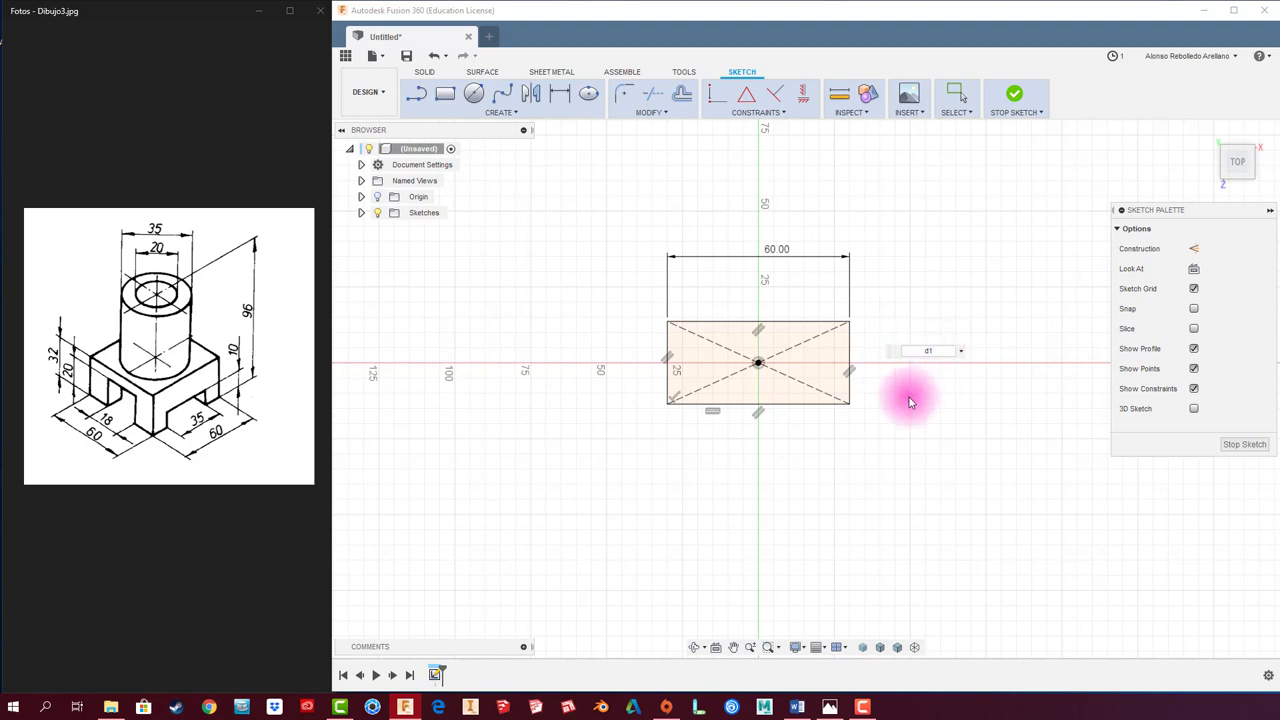
text(60)
key(Return)
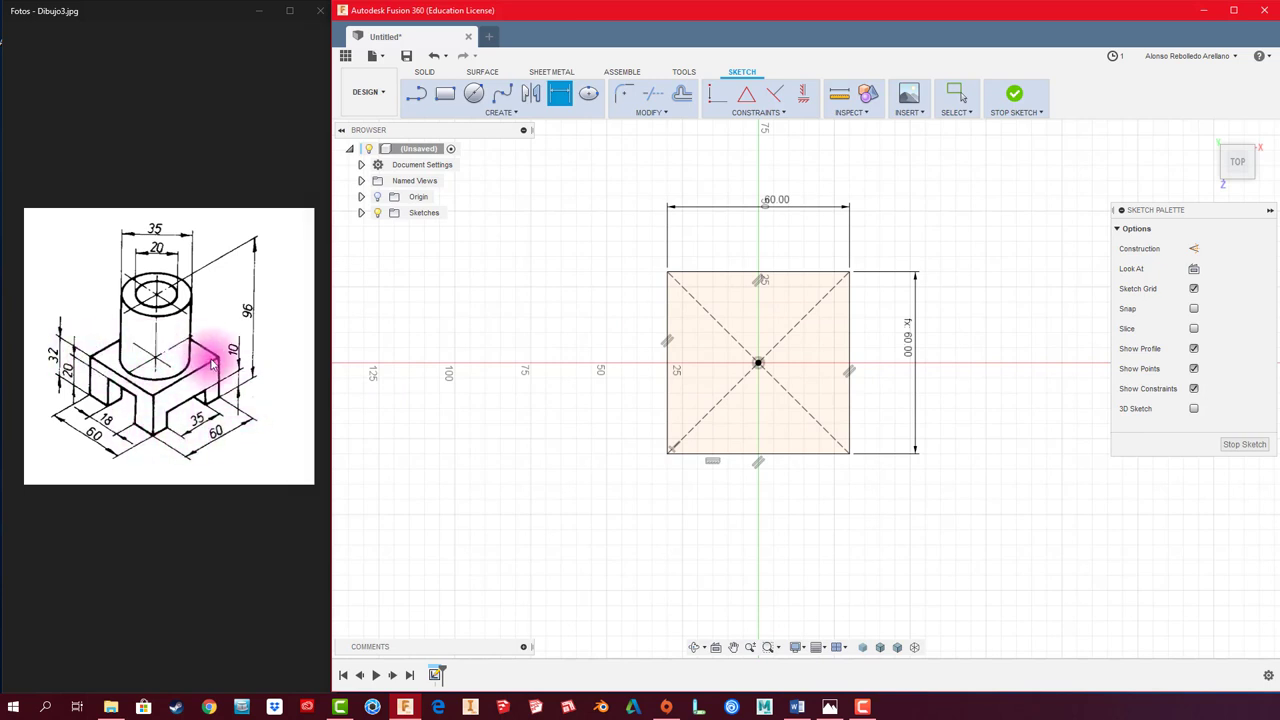
click(1015, 100)
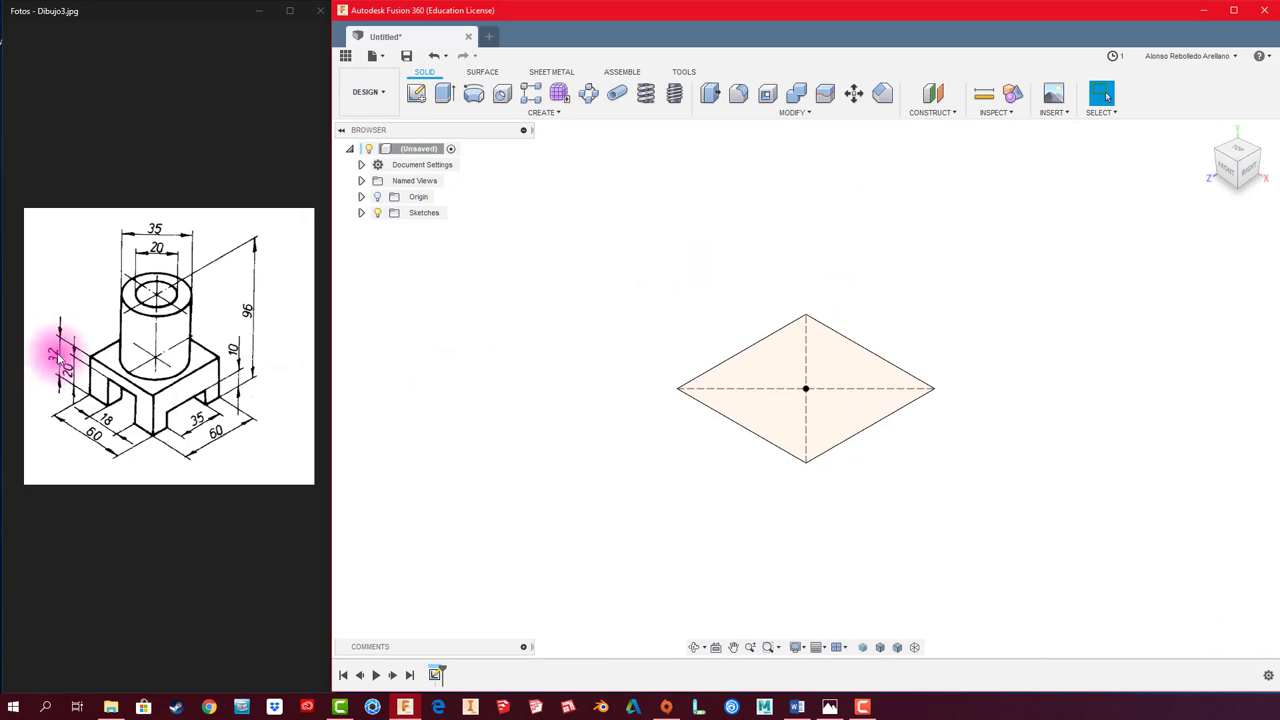
Step: Extrude the 60 mm square profile 32 mm upward as a new solid body
click(444, 95)
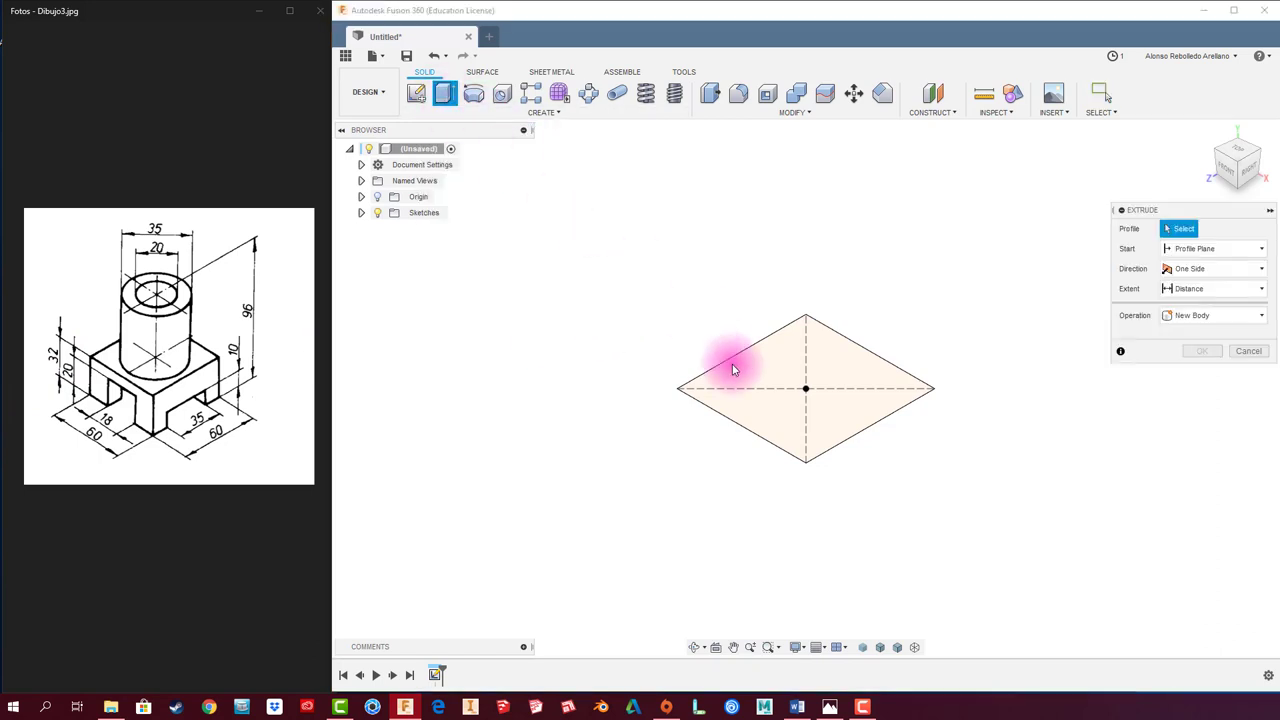
click(771, 379)
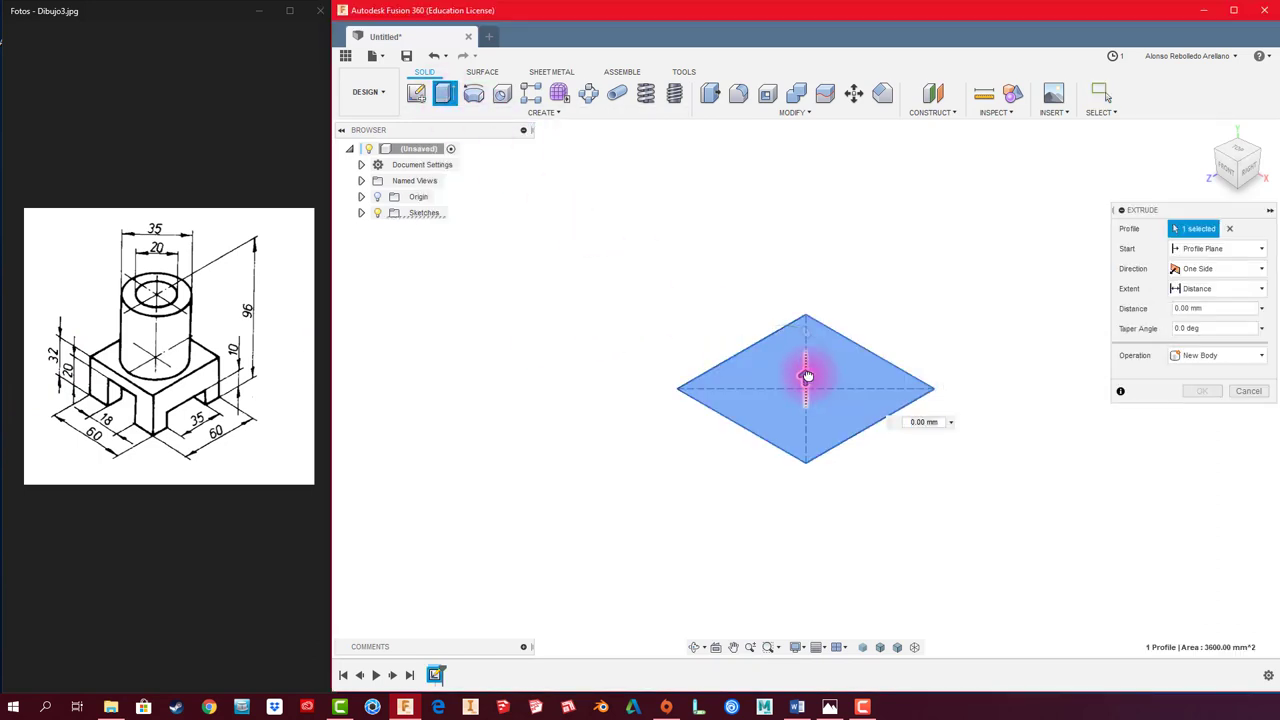
drag(808, 376, 805, 279)
click(1221, 309)
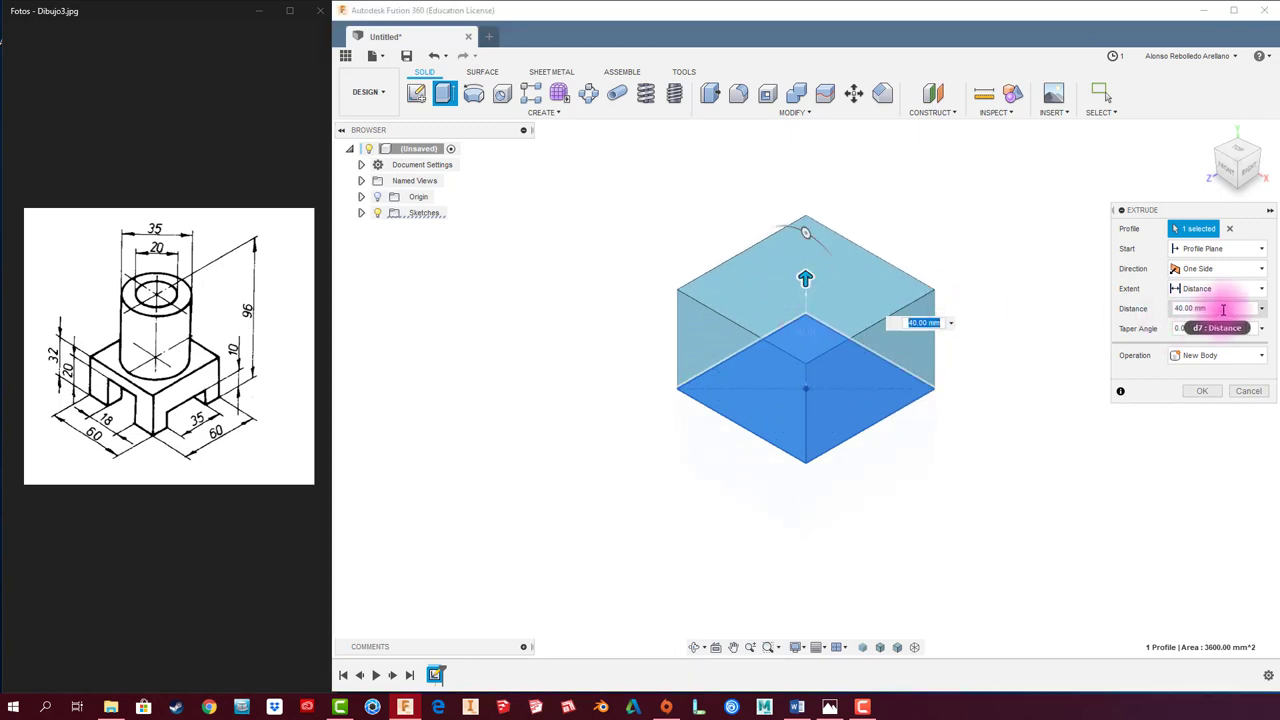
drag(1222, 310, 1152, 311)
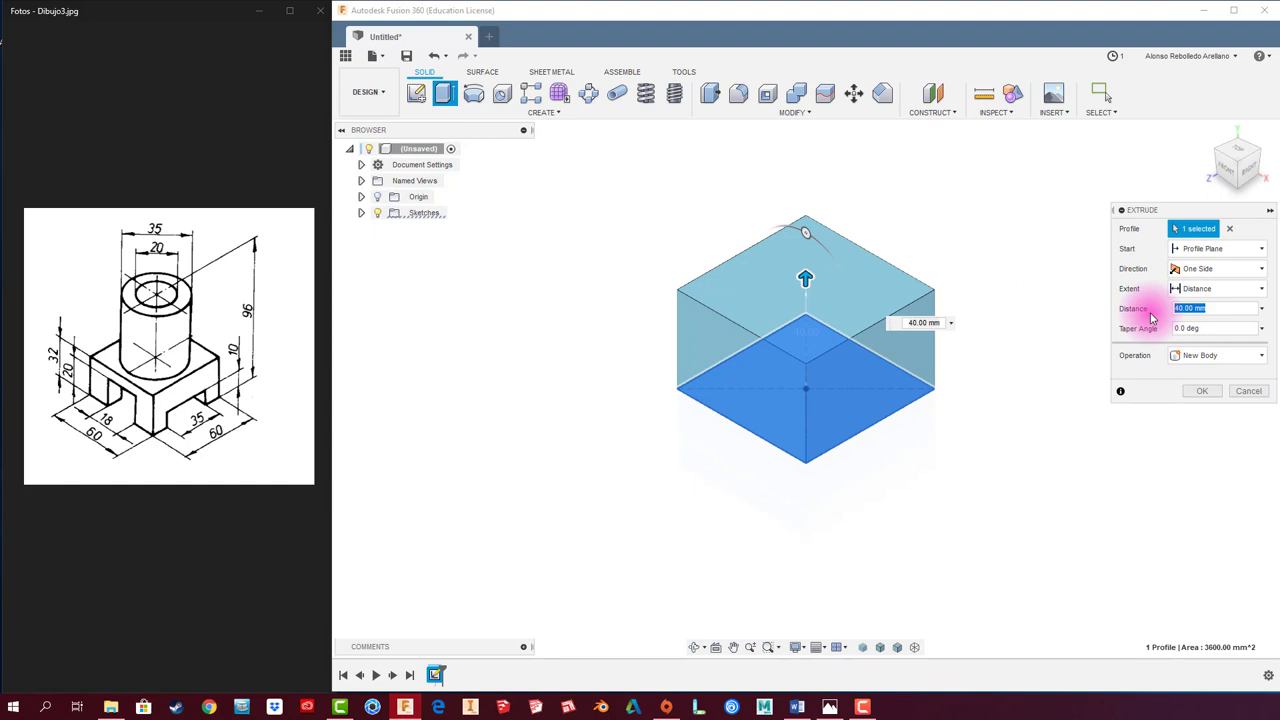
text(32)
key(Return)
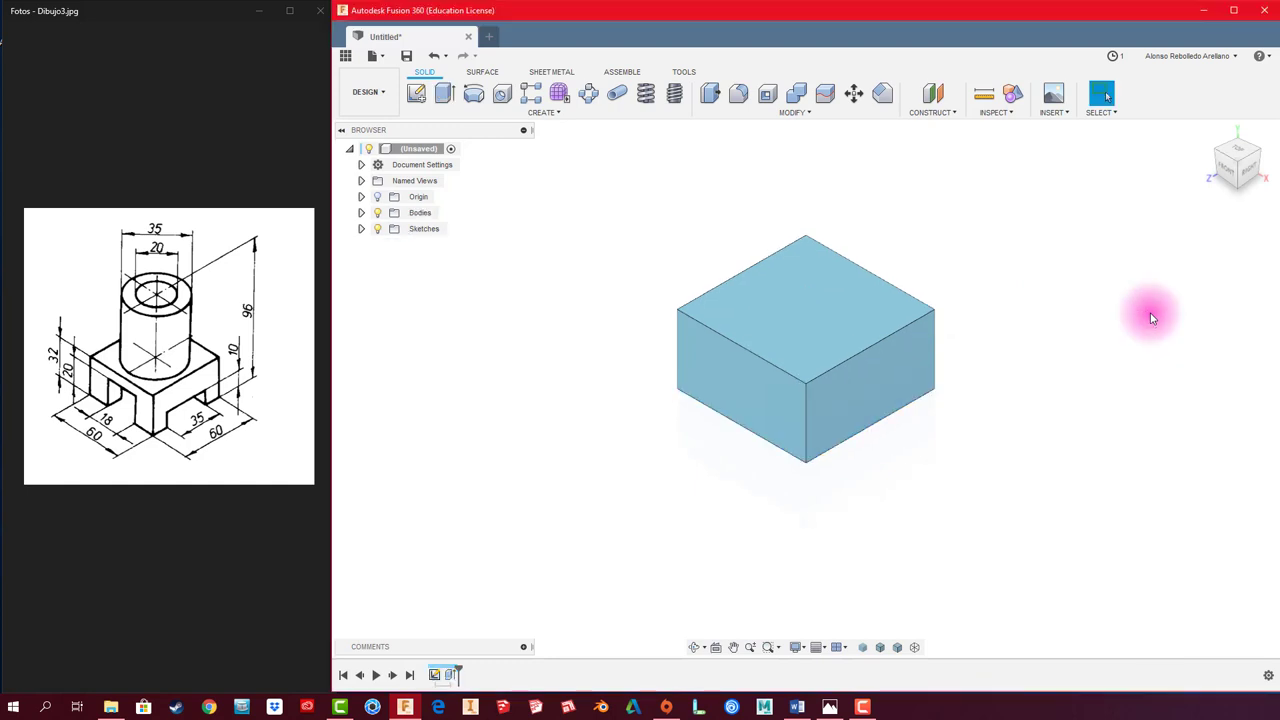
middle_drag(1020, 363, 944, 393)
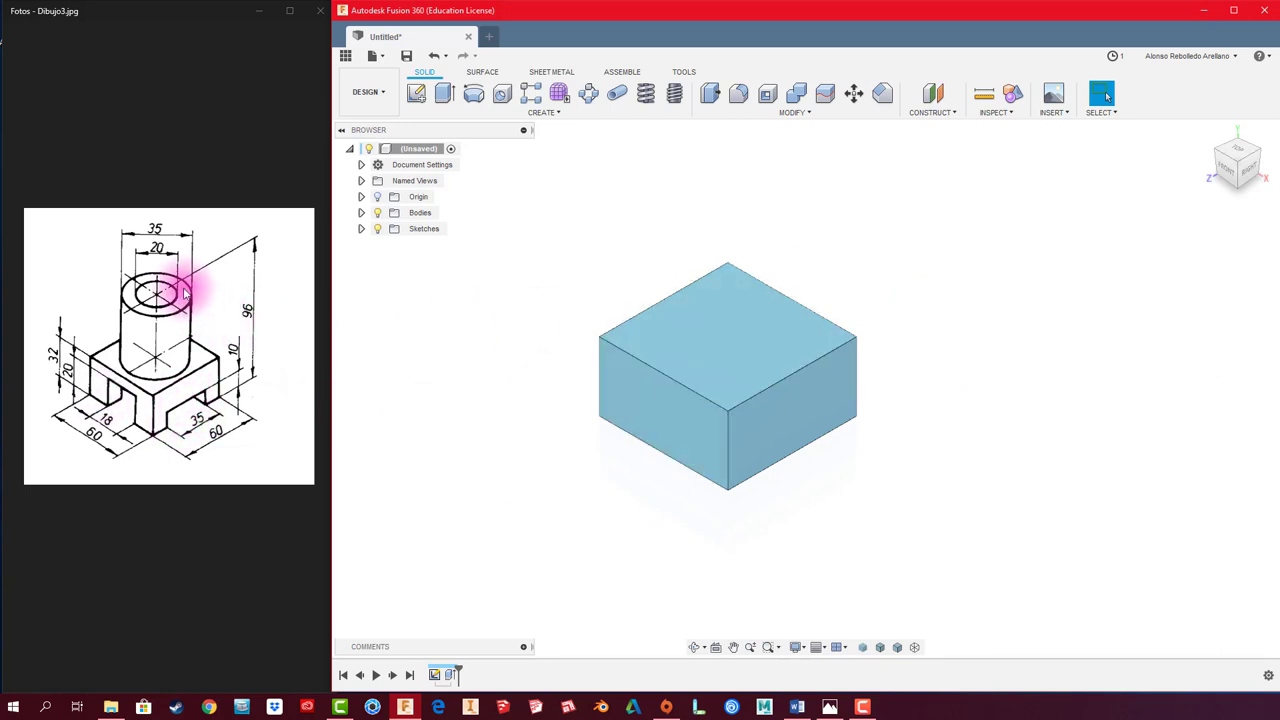
Step: Start a sketch on the block's top face and draw a 35 mm diameter circle at the origin
click(416, 93)
click(743, 352)
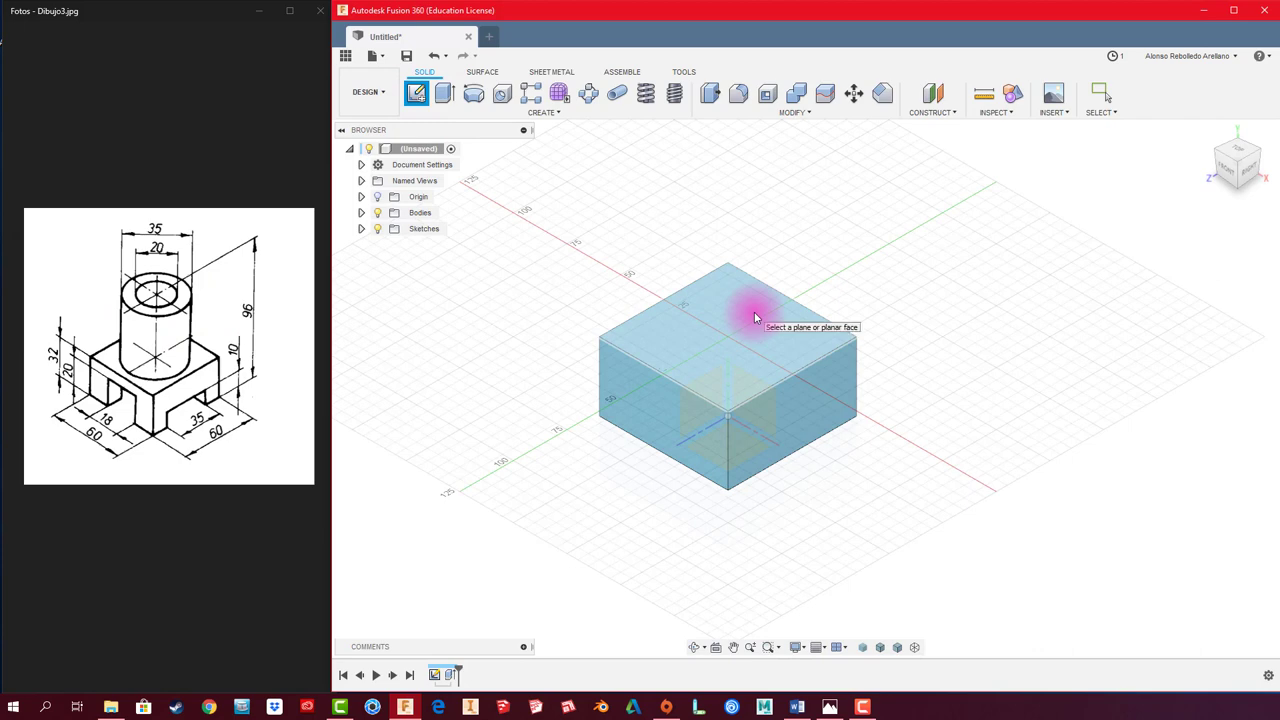
click(755, 318)
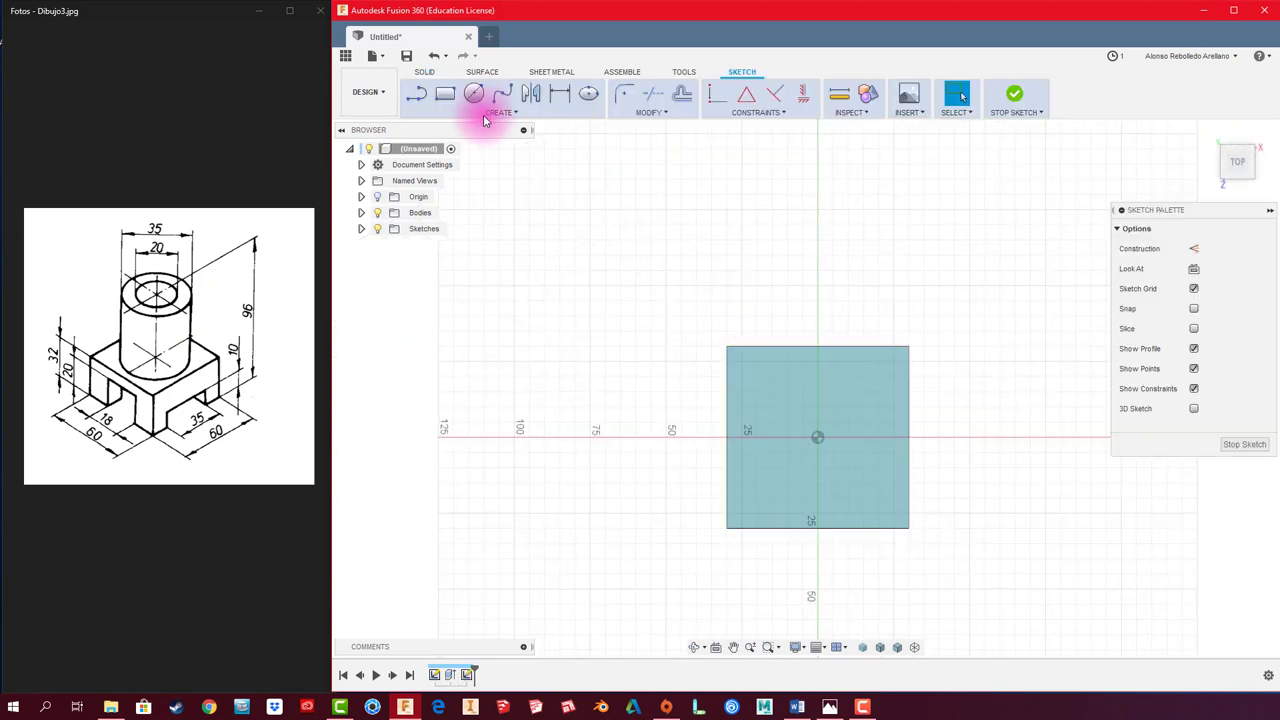
click(475, 95)
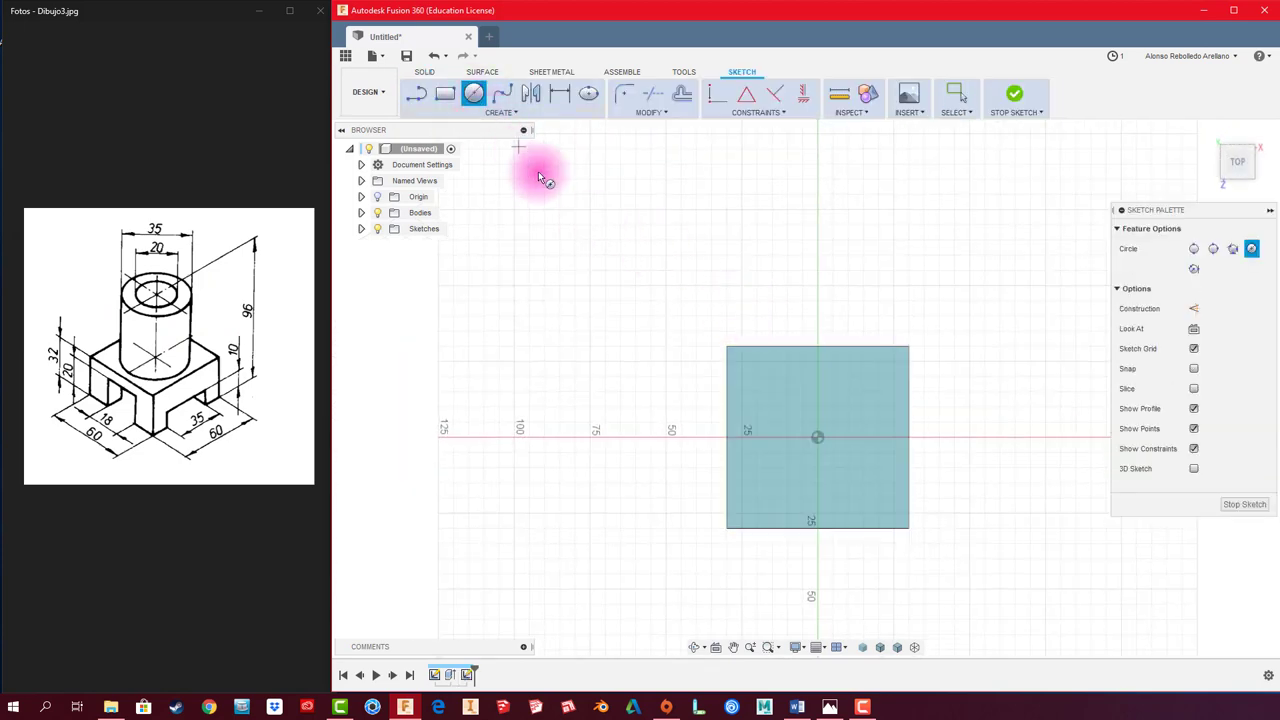
click(819, 438)
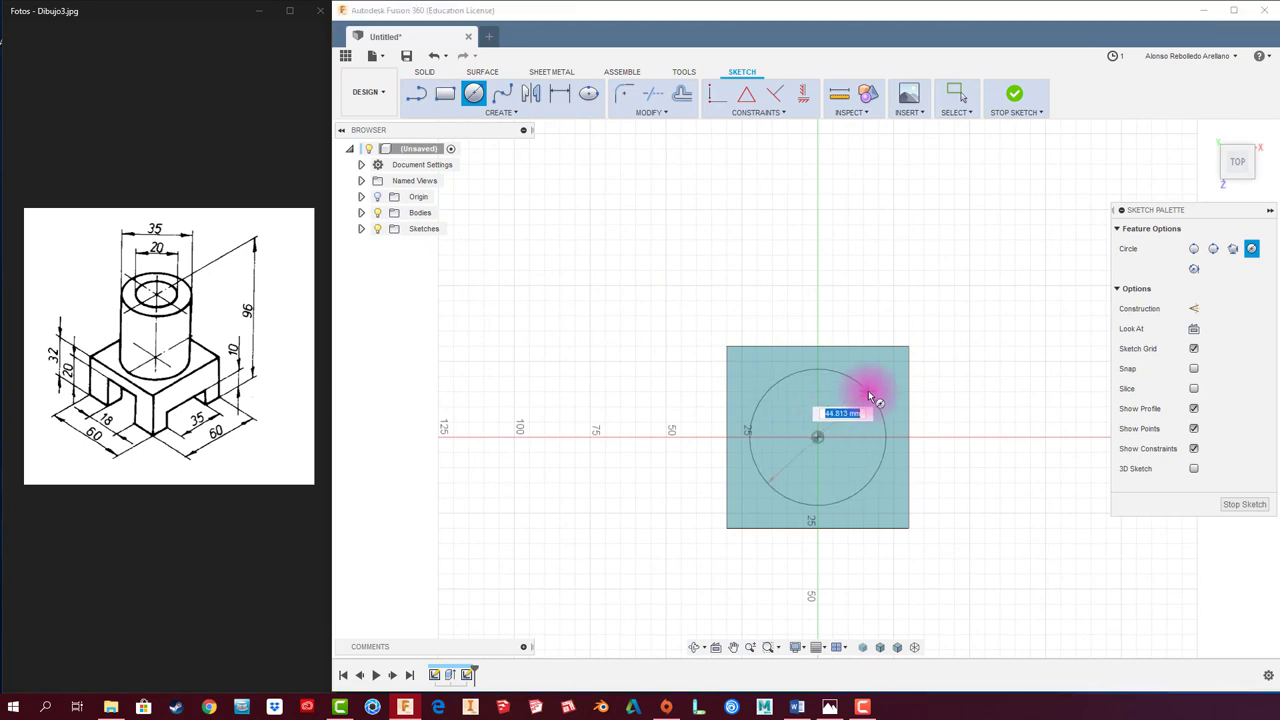
text(35)
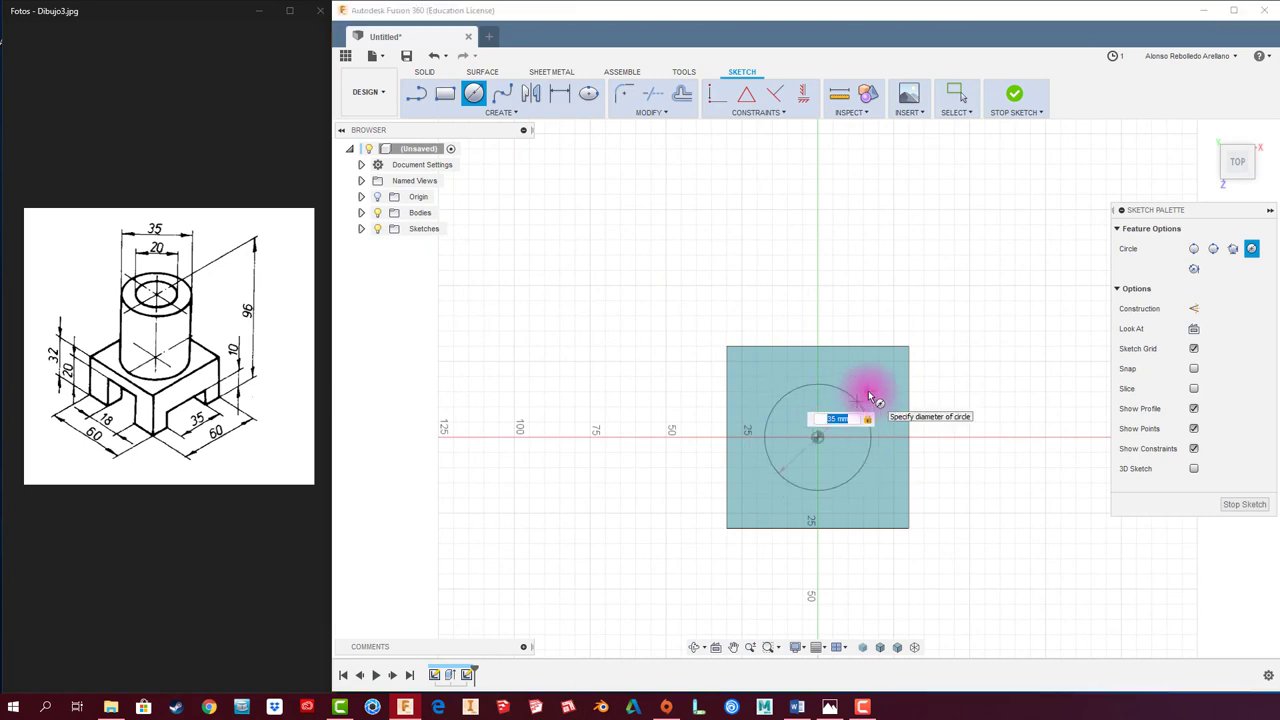
key(Return)
key(Escape)
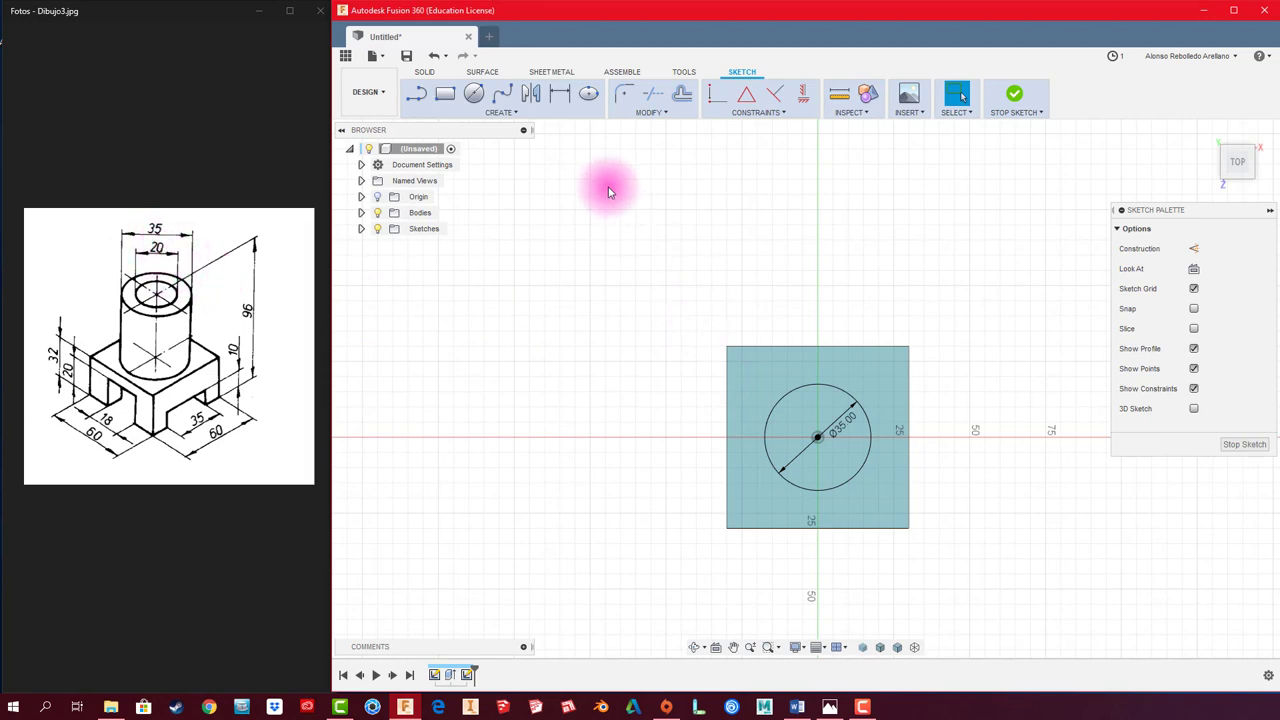
Step: Add a concentric 20 mm diameter circle at the origin and finish the sketch
click(483, 101)
click(818, 438)
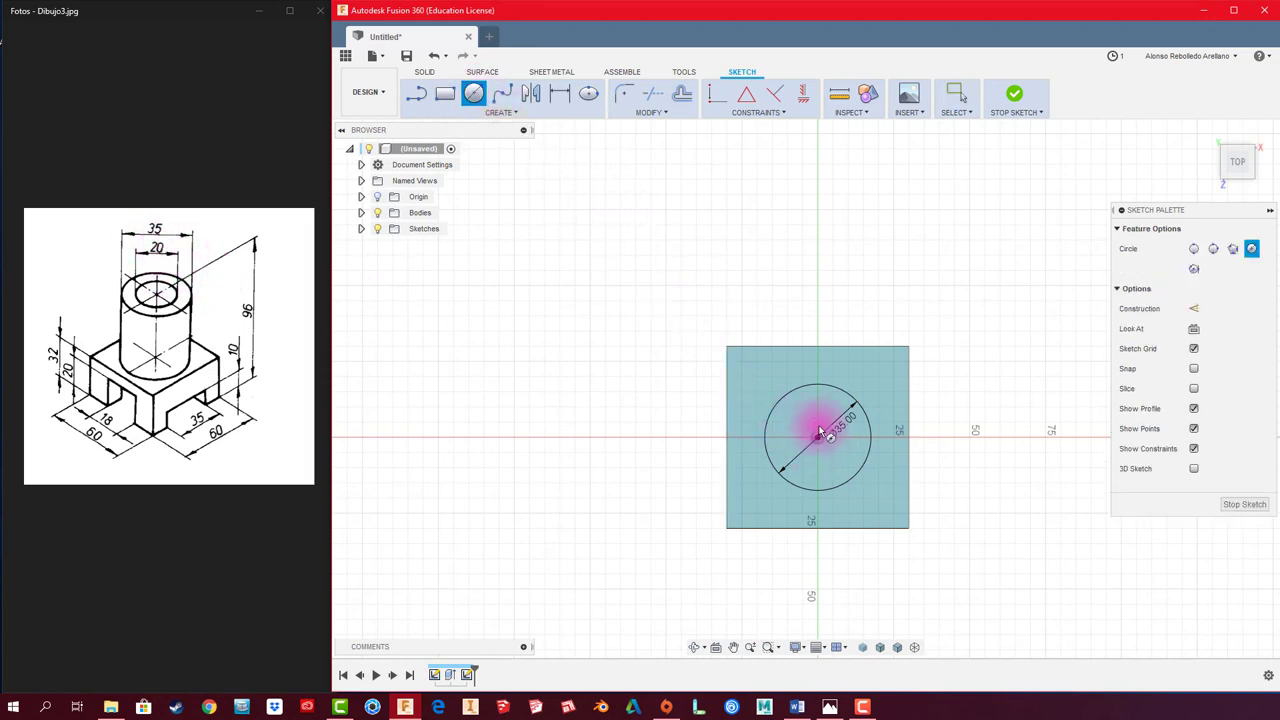
drag(818, 432, 818, 408)
text(0)
key(Tab)
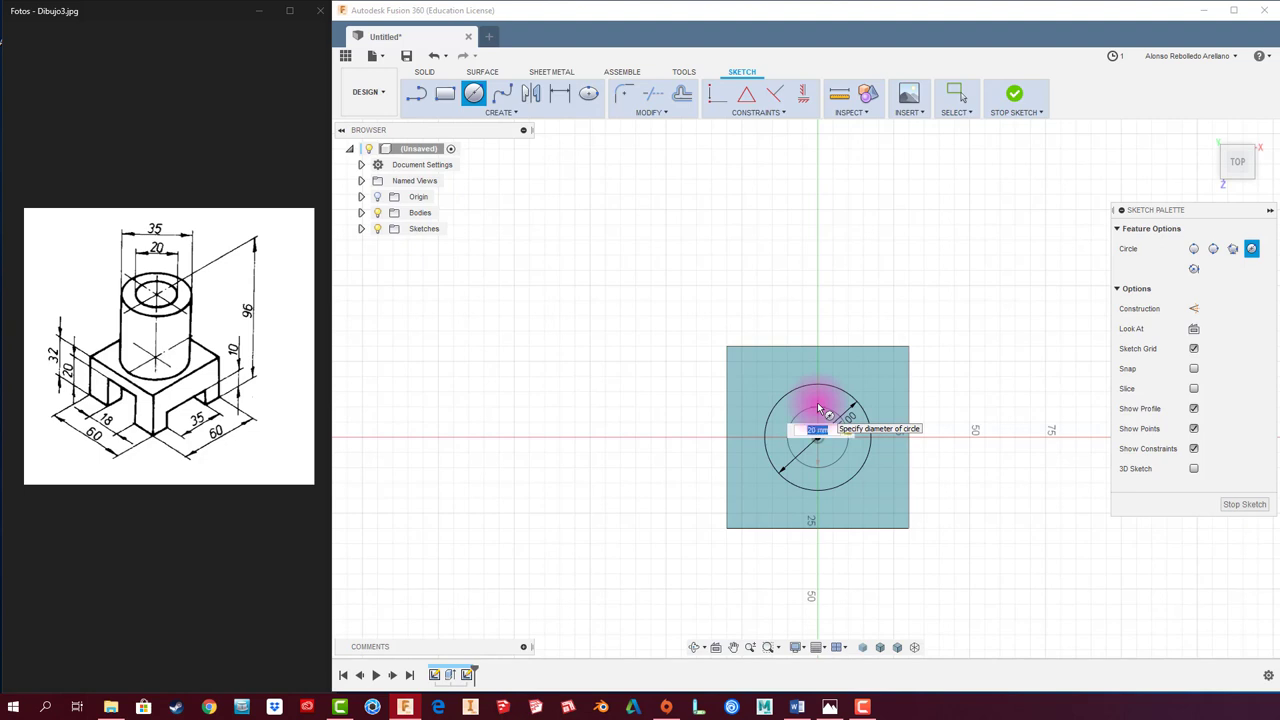
key(Return)
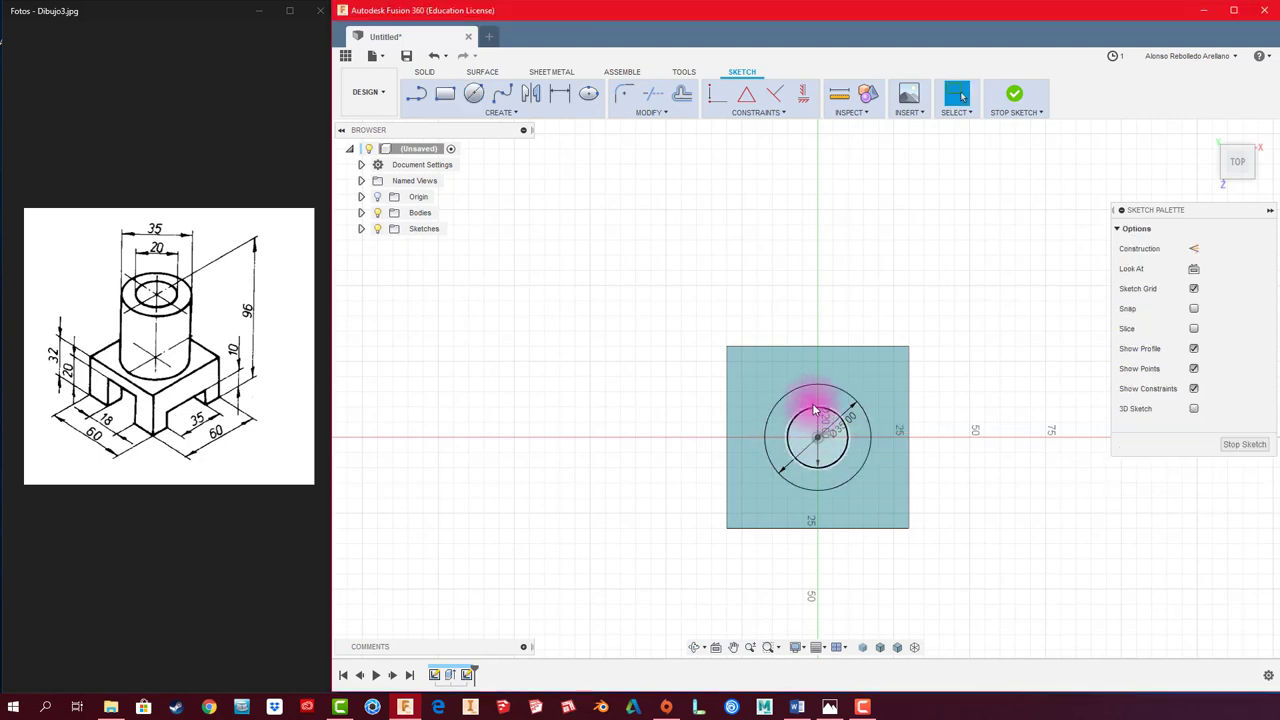
click(1014, 93)
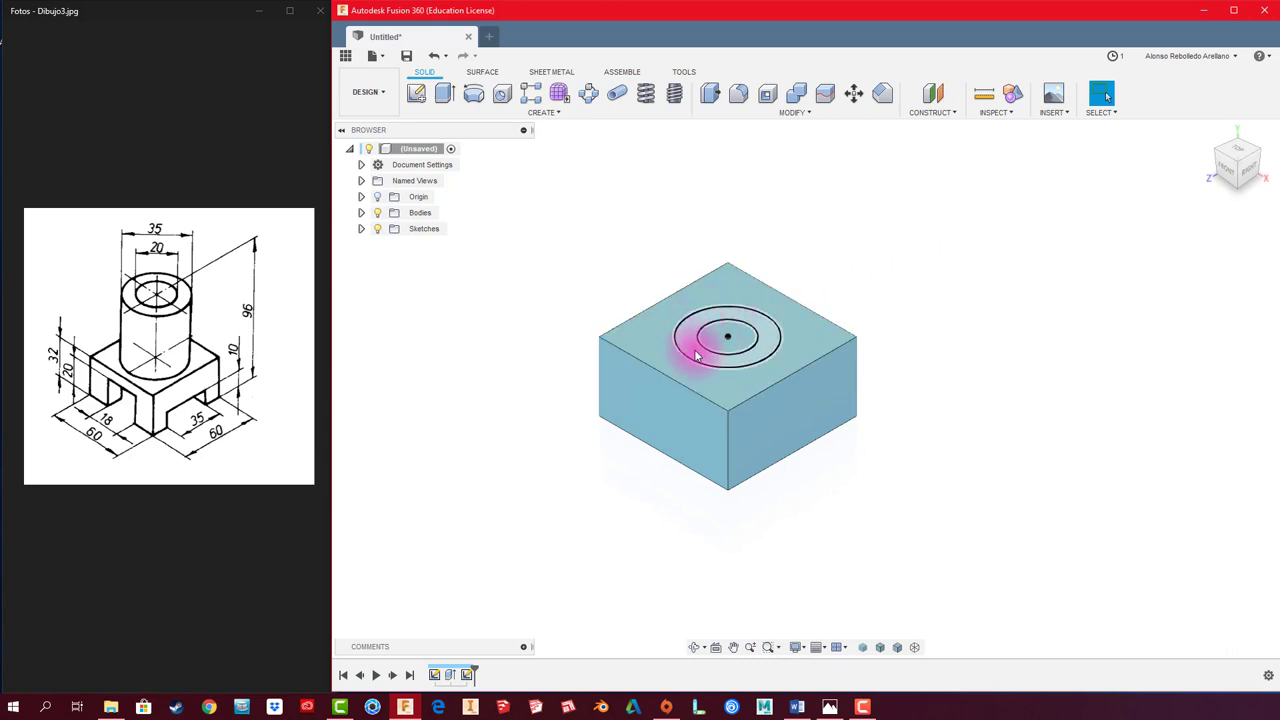
Step: Extrude the ring between the 35 and 20 mm circles 64 mm up, joined to the base
click(444, 95)
click(742, 308)
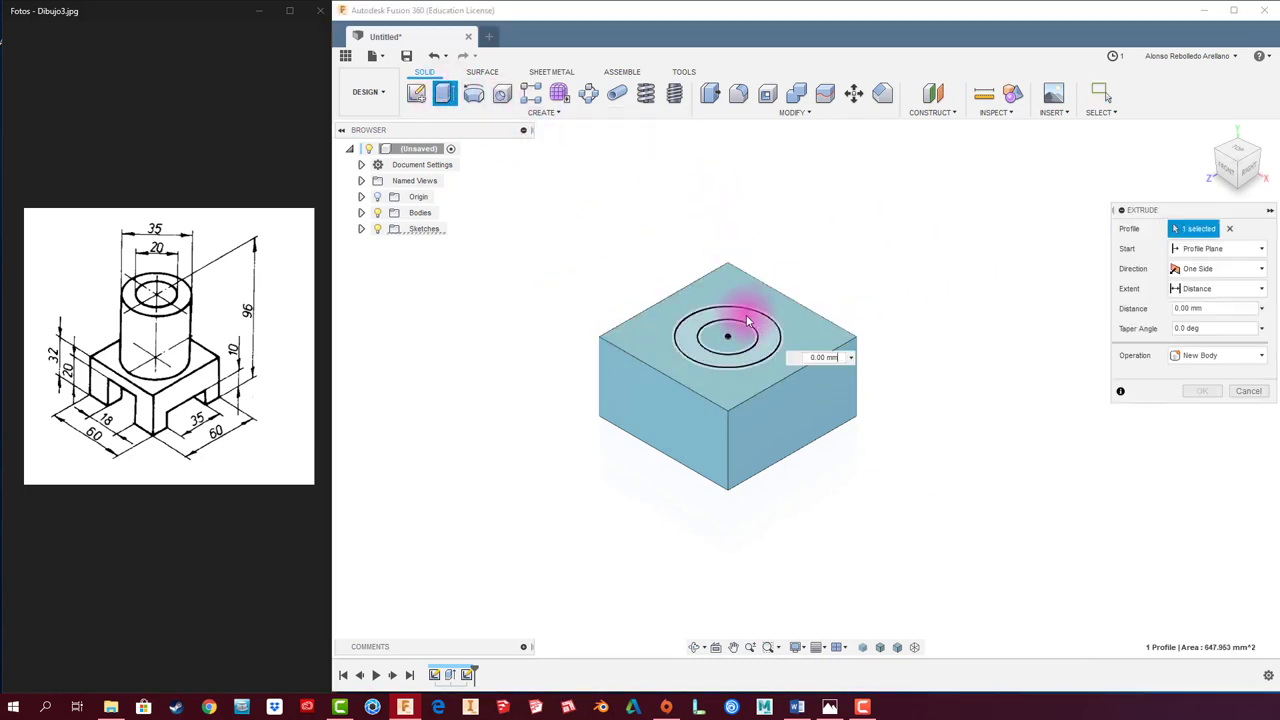
drag(748, 320, 336, 298)
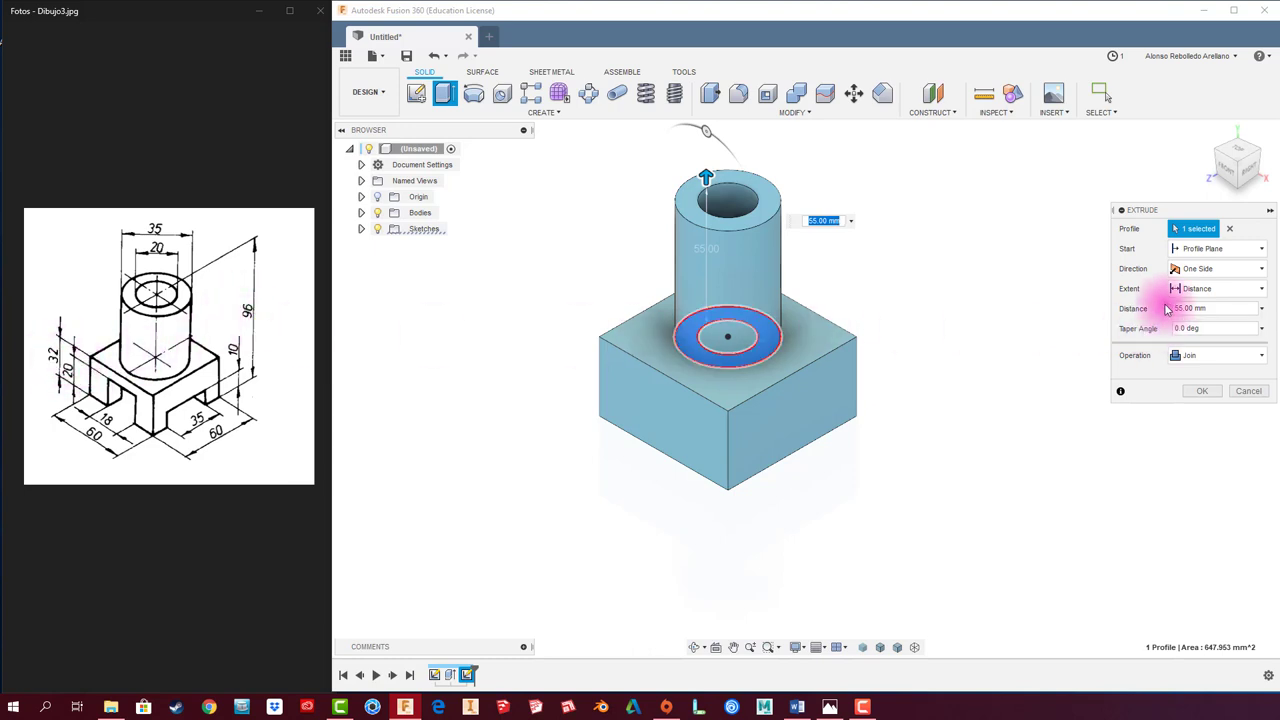
click(1205, 308)
text(6)
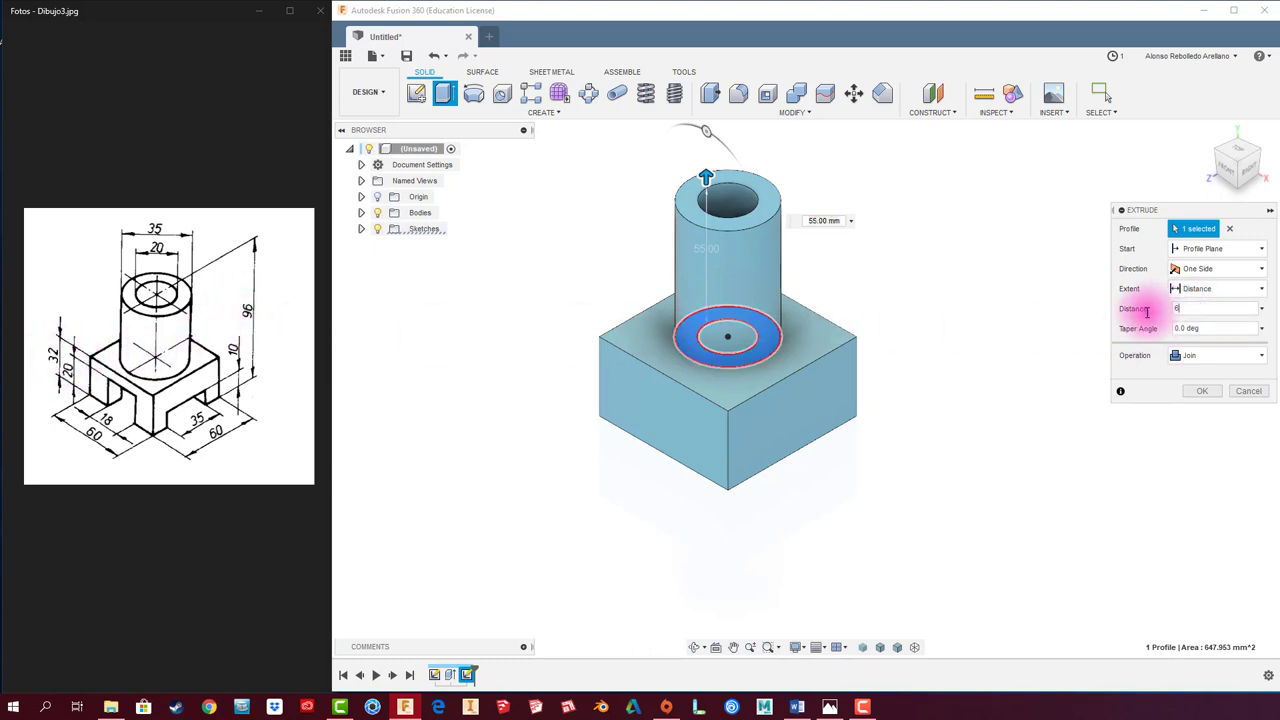
text(5)
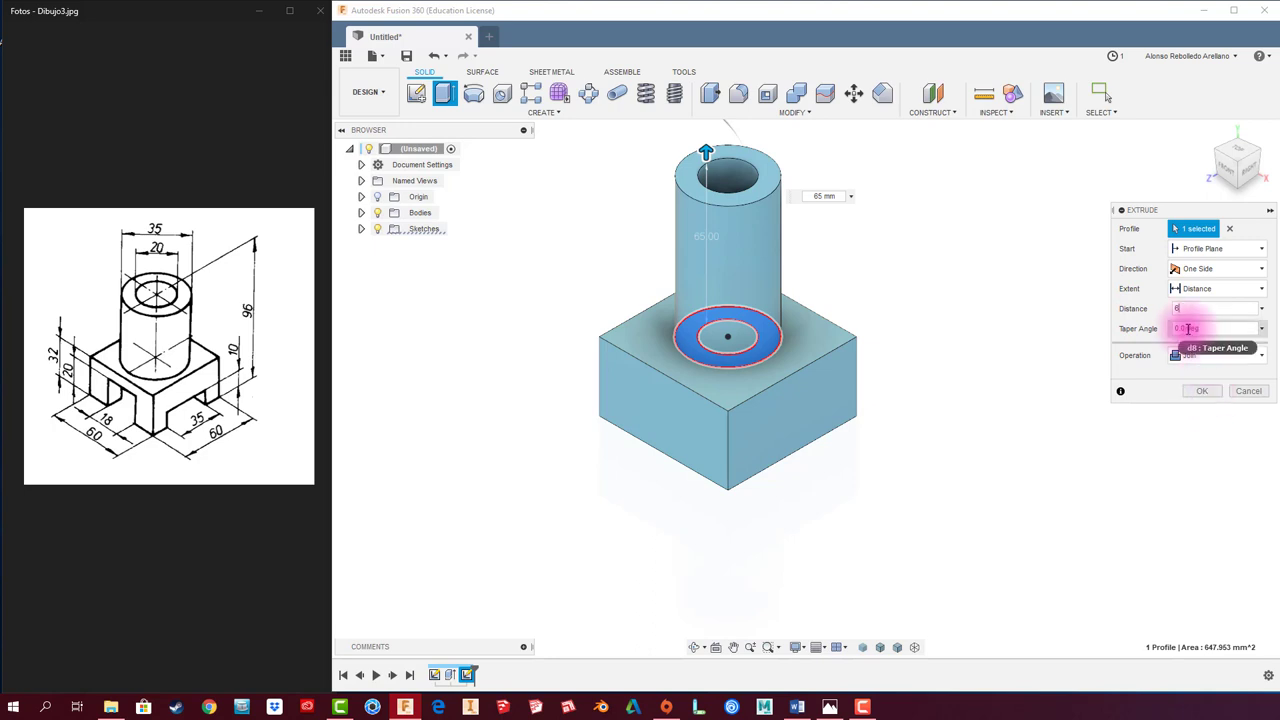
key(BackSpace)
text(4)
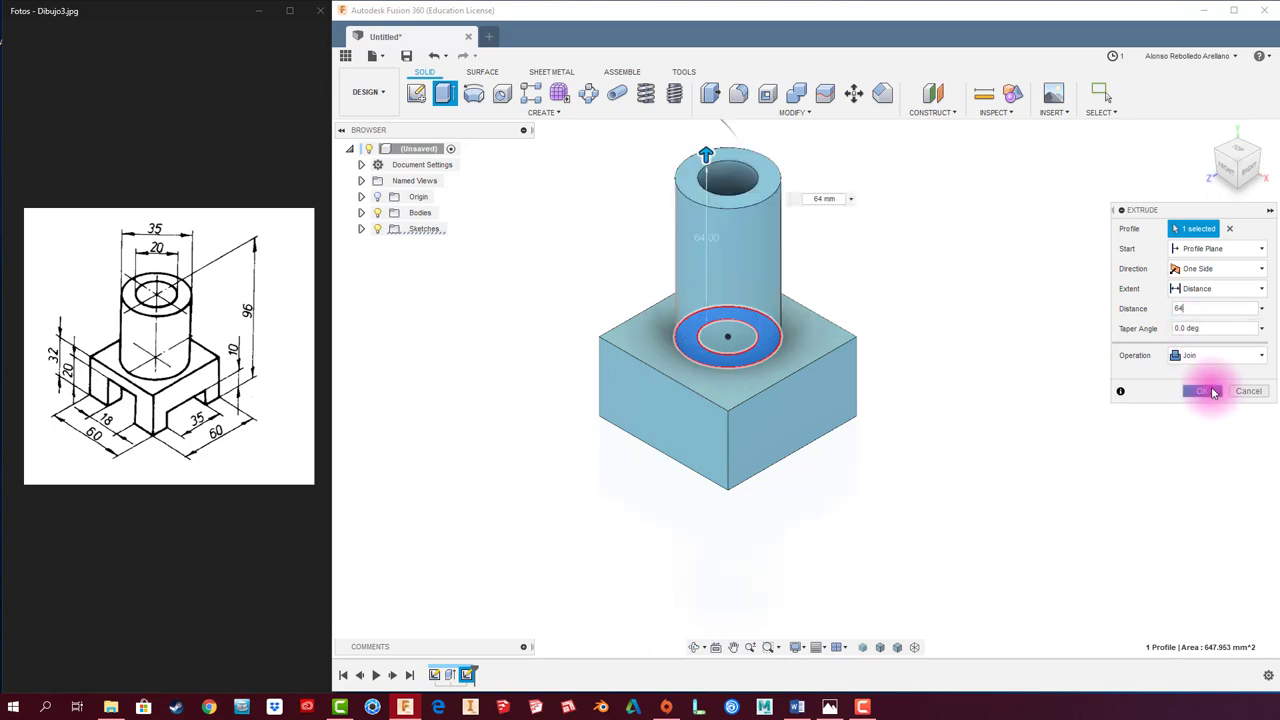
click(1212, 391)
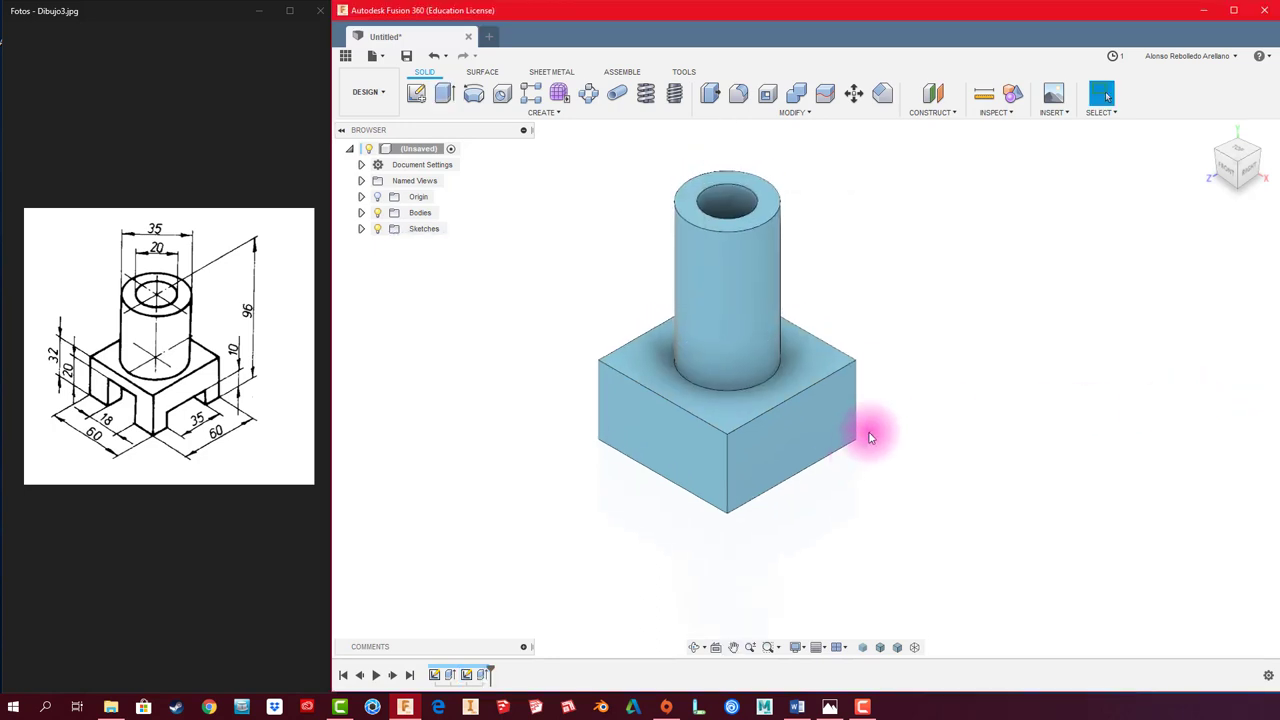
mouse_move(931, 410)
shift+middle_down()
mouse_move(626, 429)
mouse_move(603, 446)
mouse_move(717, 426)
shift+middle_up()
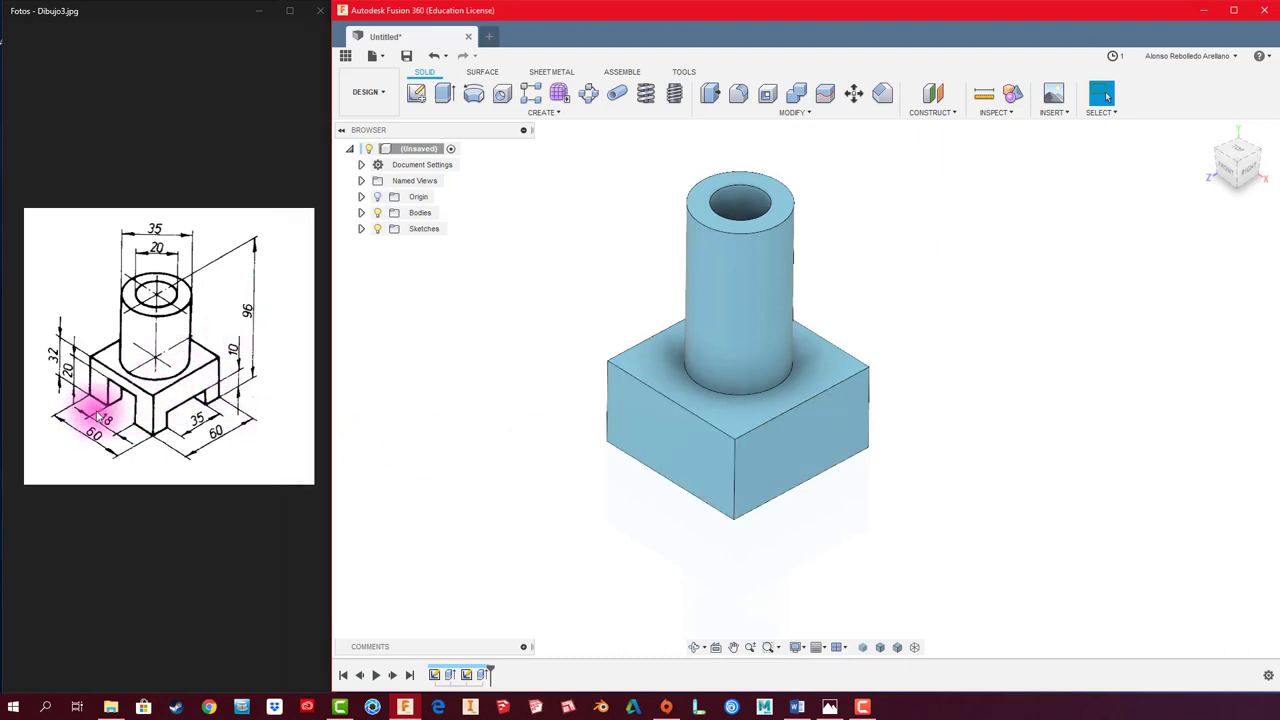
shift+middle_drag(569, 306, 640, 334)
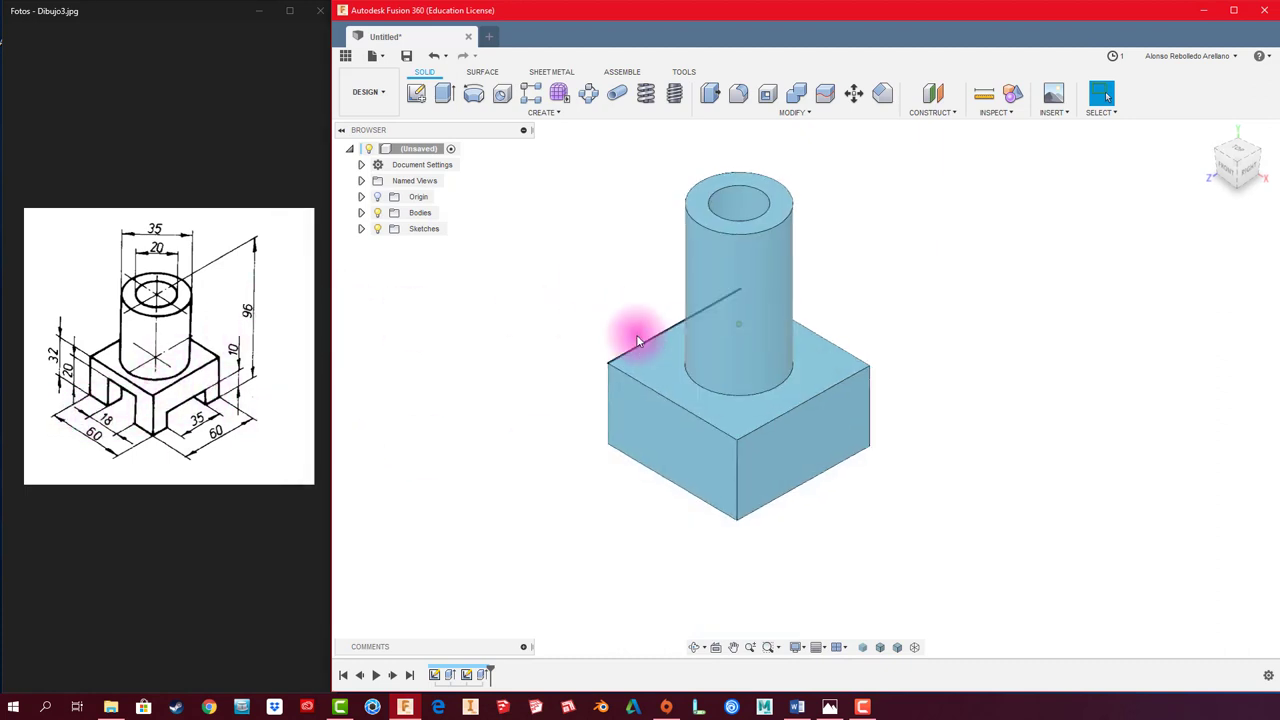
Step: Start a sketch on the base's front face and draw a 9 mm bottom line and 20 mm vertical line
click(416, 93)
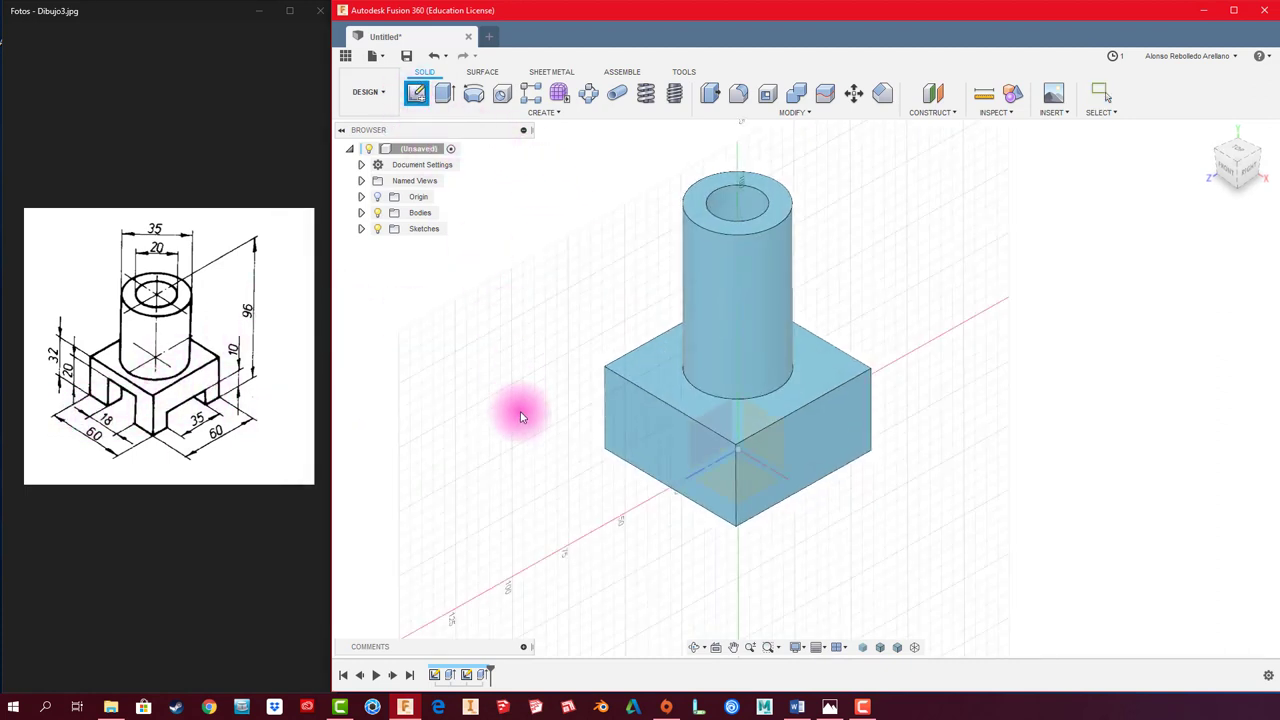
click(637, 422)
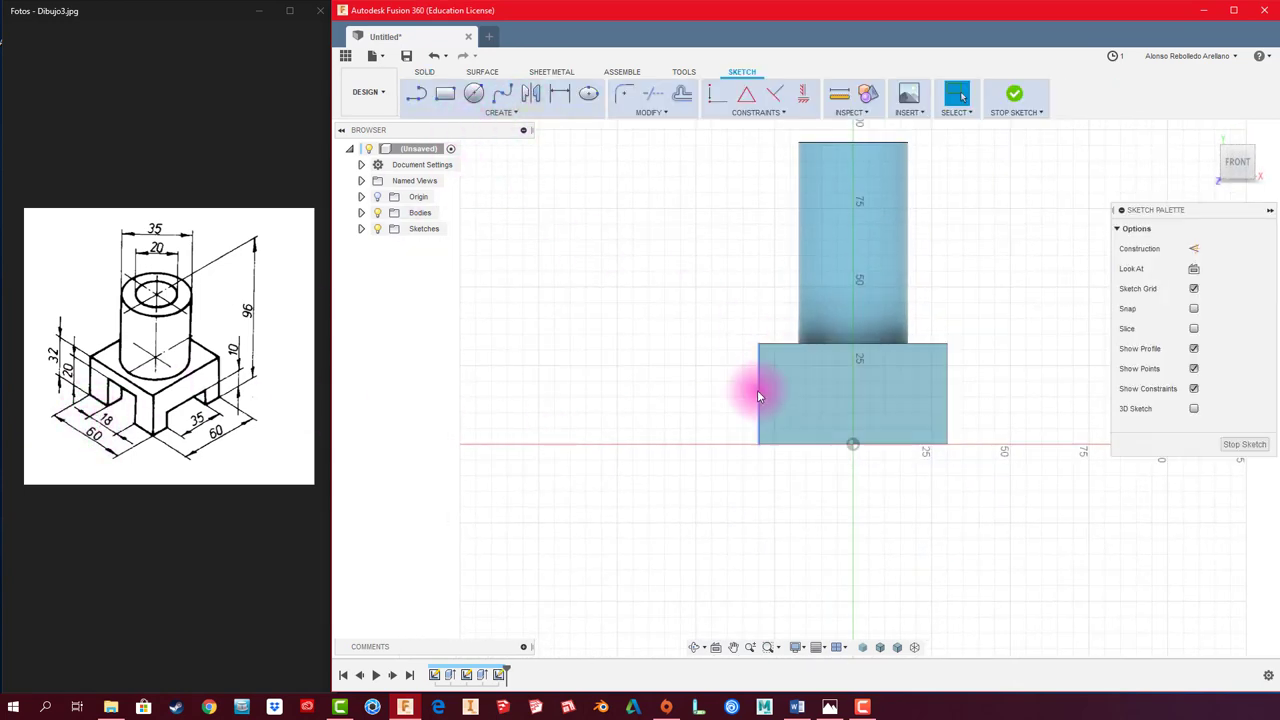
key(l)
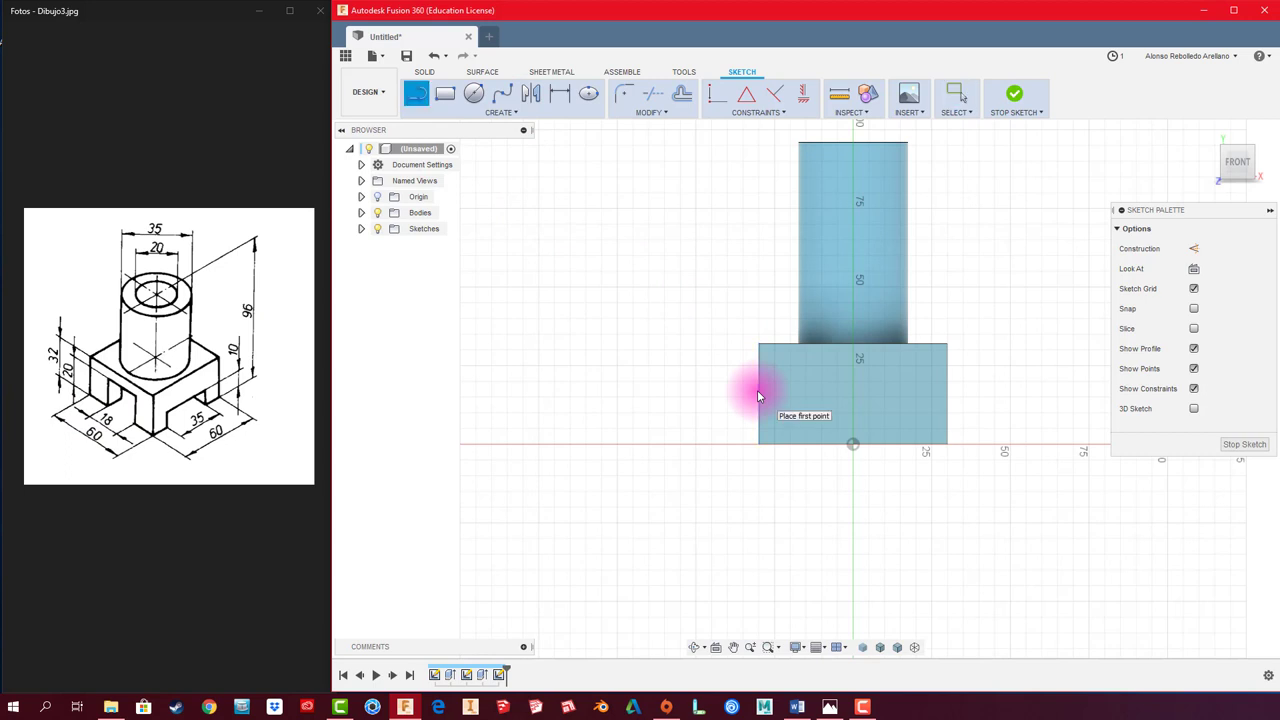
click(854, 444)
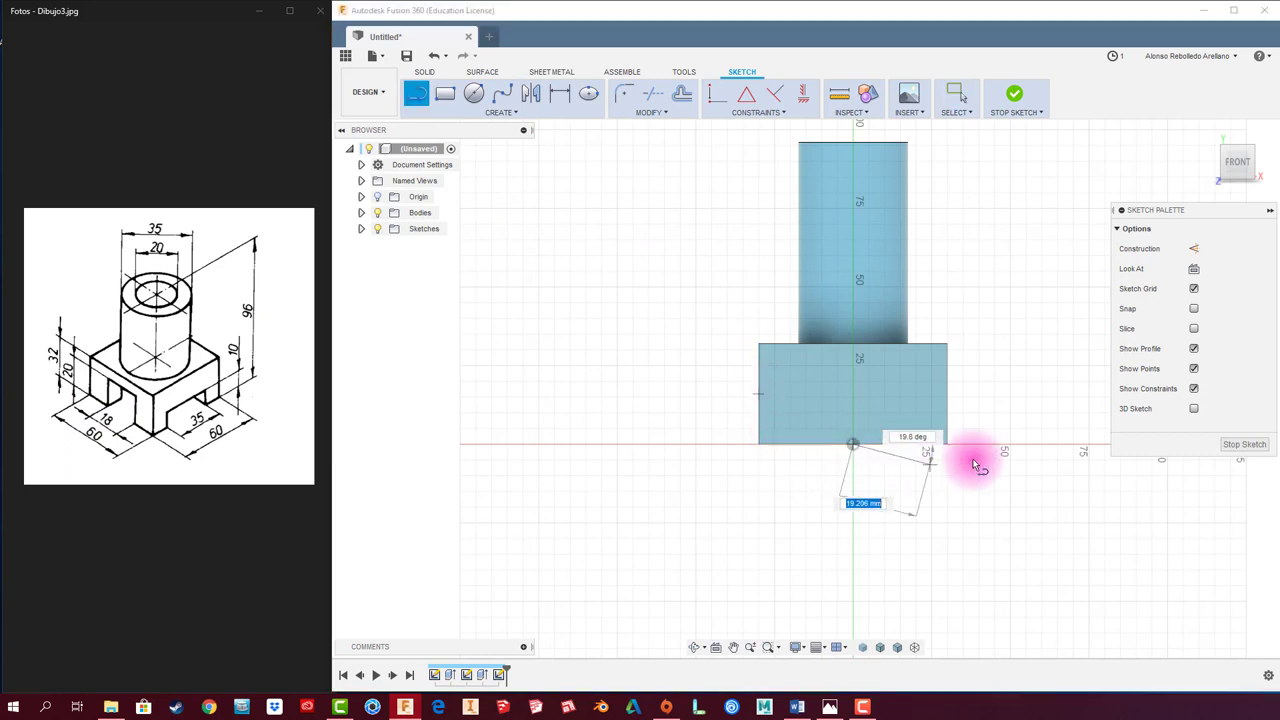
text(9)
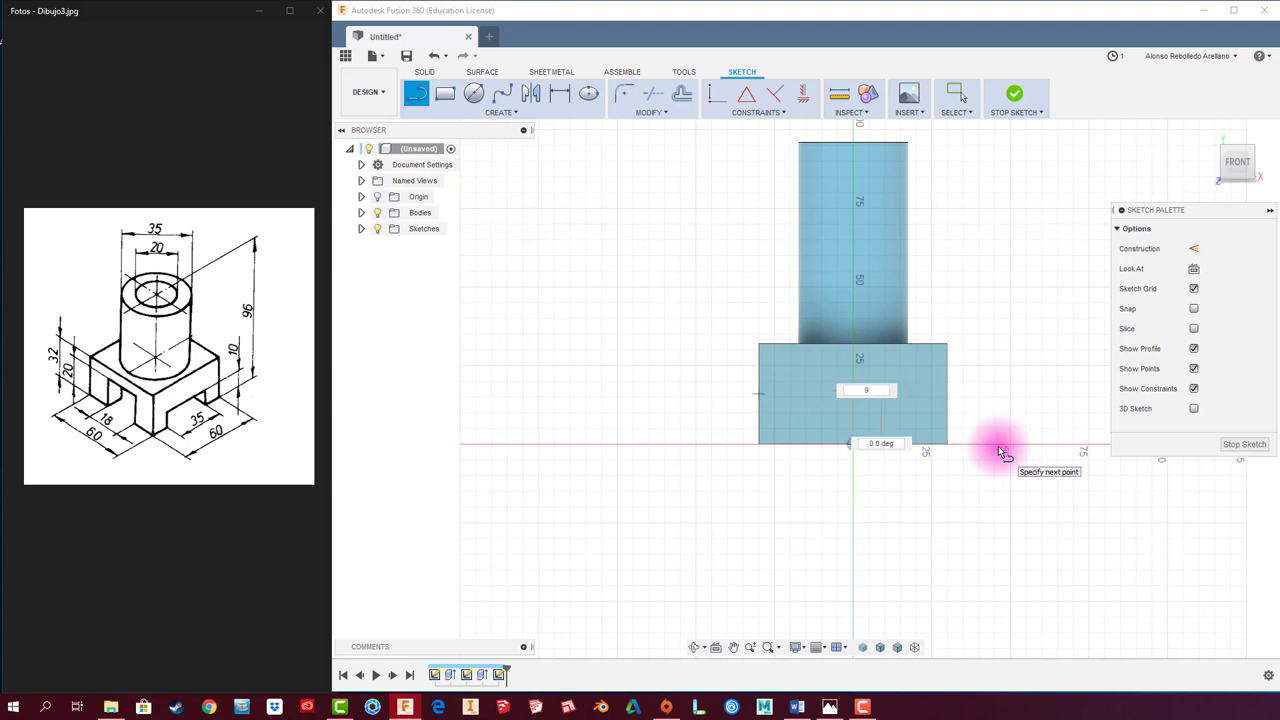
key(Return)
key(Escape)
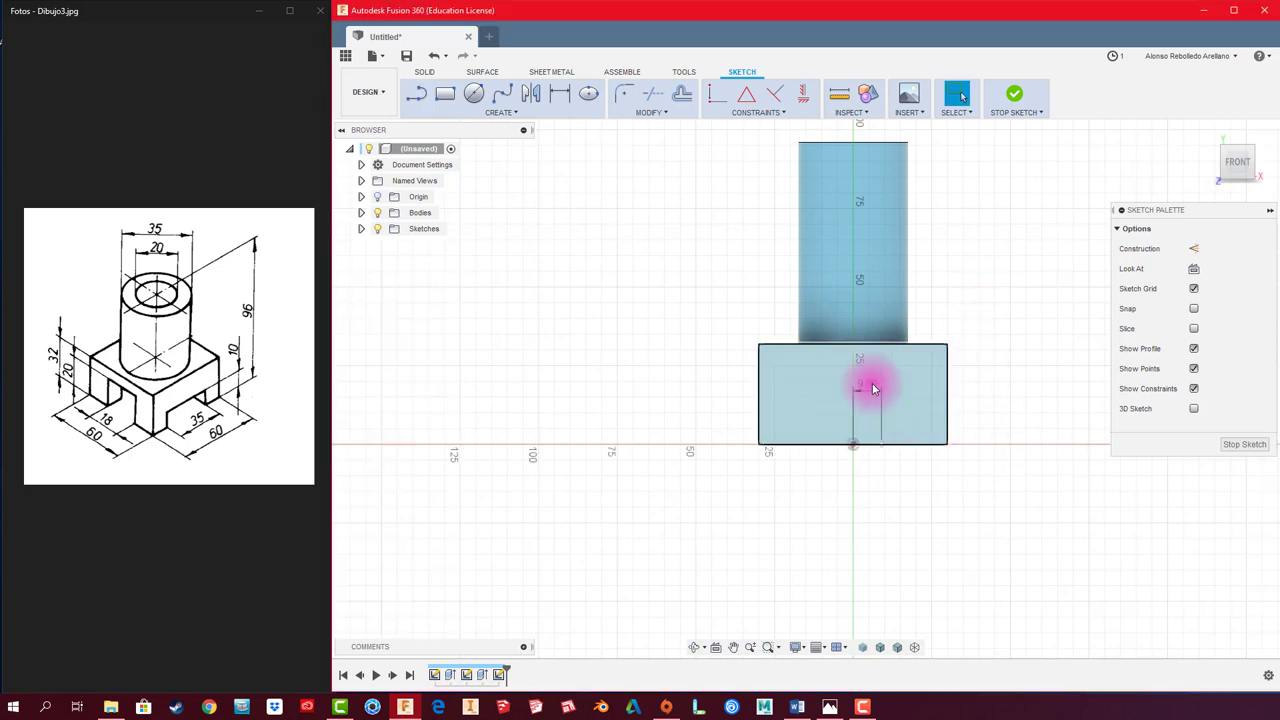
key(l)
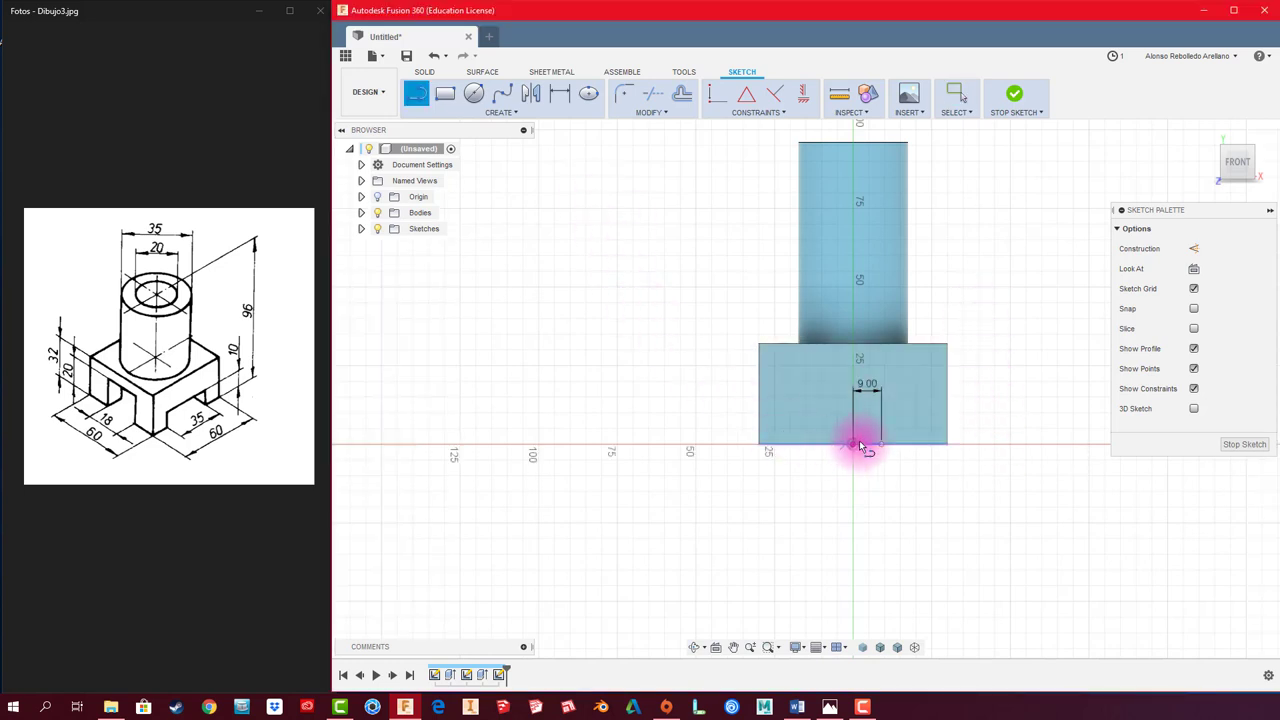
click(881, 444)
text(20)
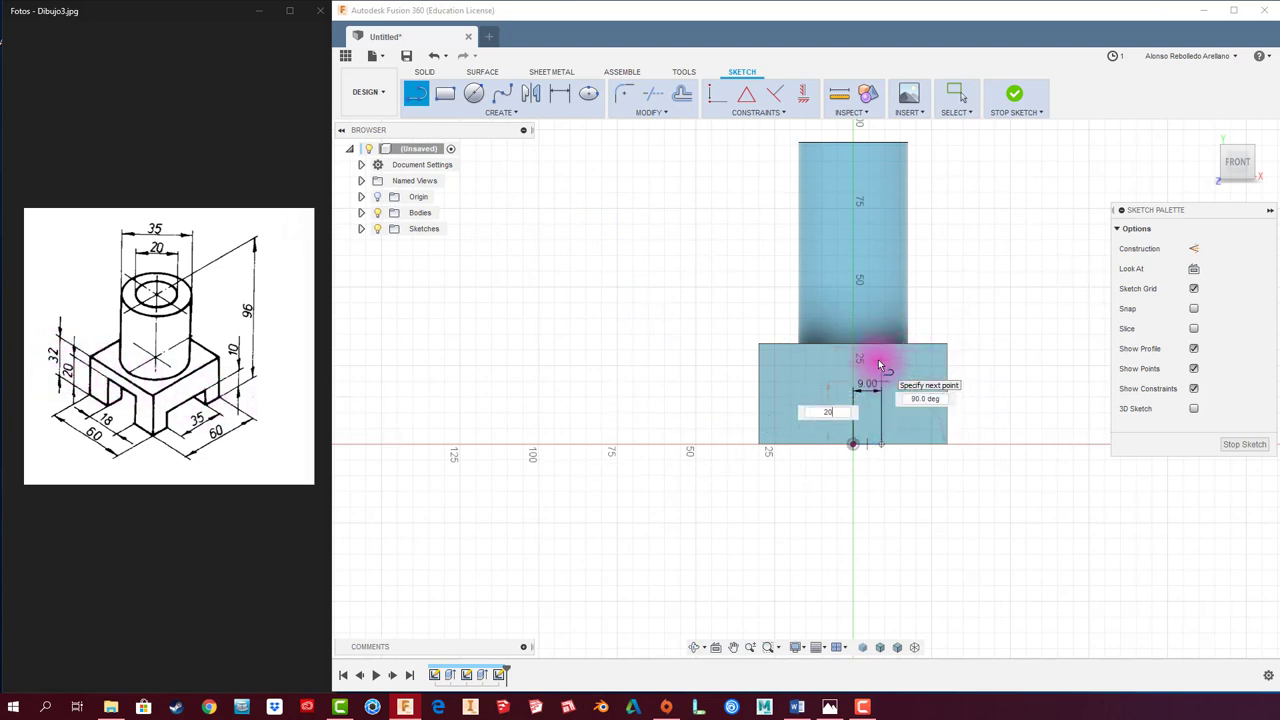
key(Return)
key(Escape)
Step: Draw the 18 mm top edge and close the slot rectangle down at the bottom edge
key(l)
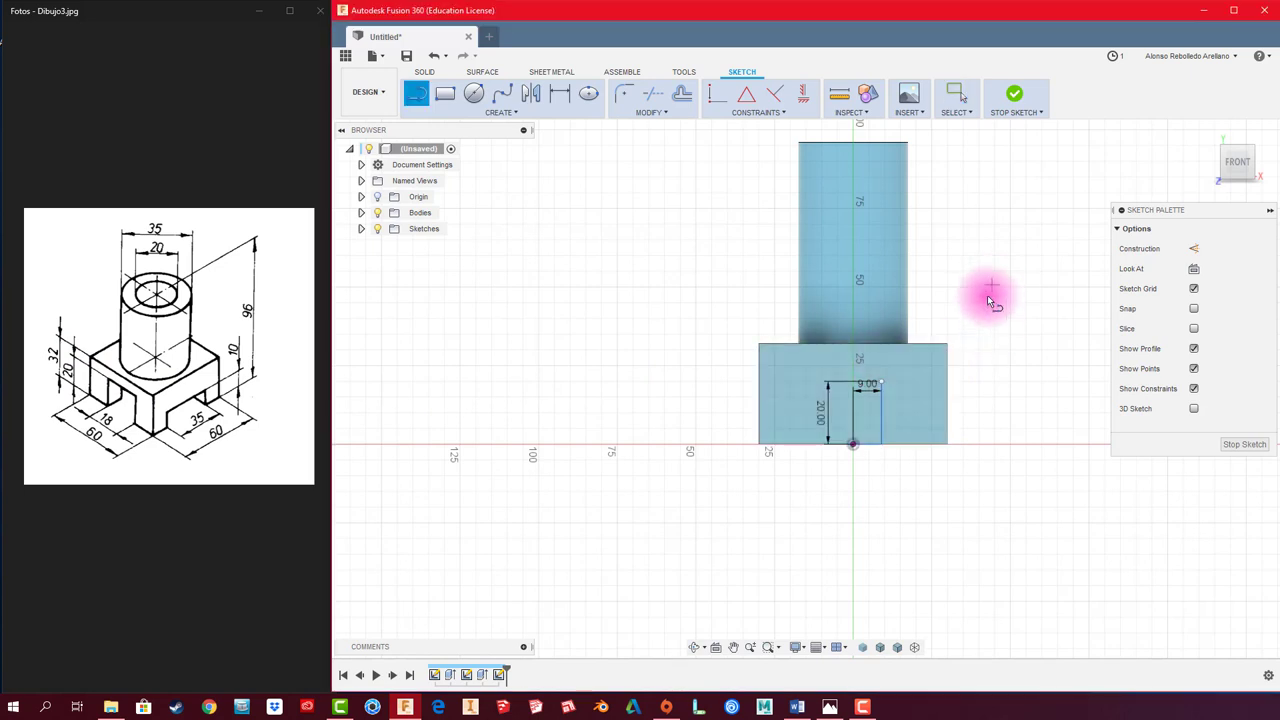
click(880, 385)
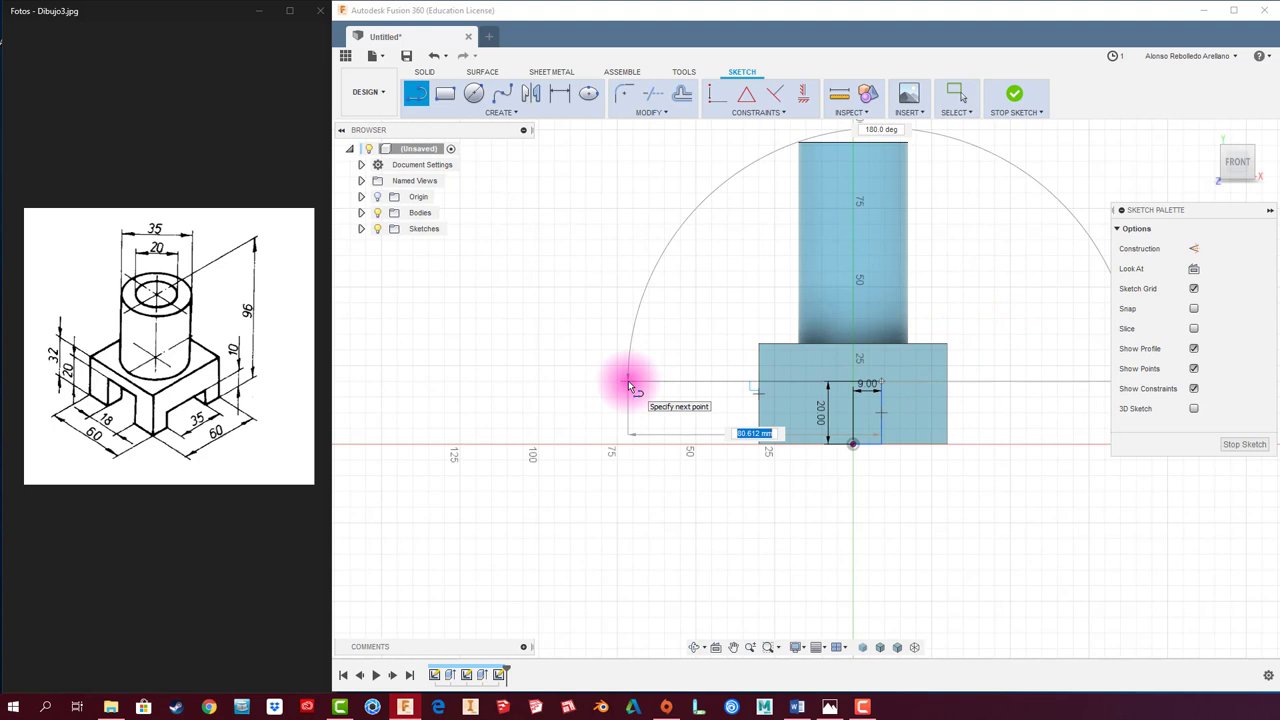
key(Return)
key(Escape)
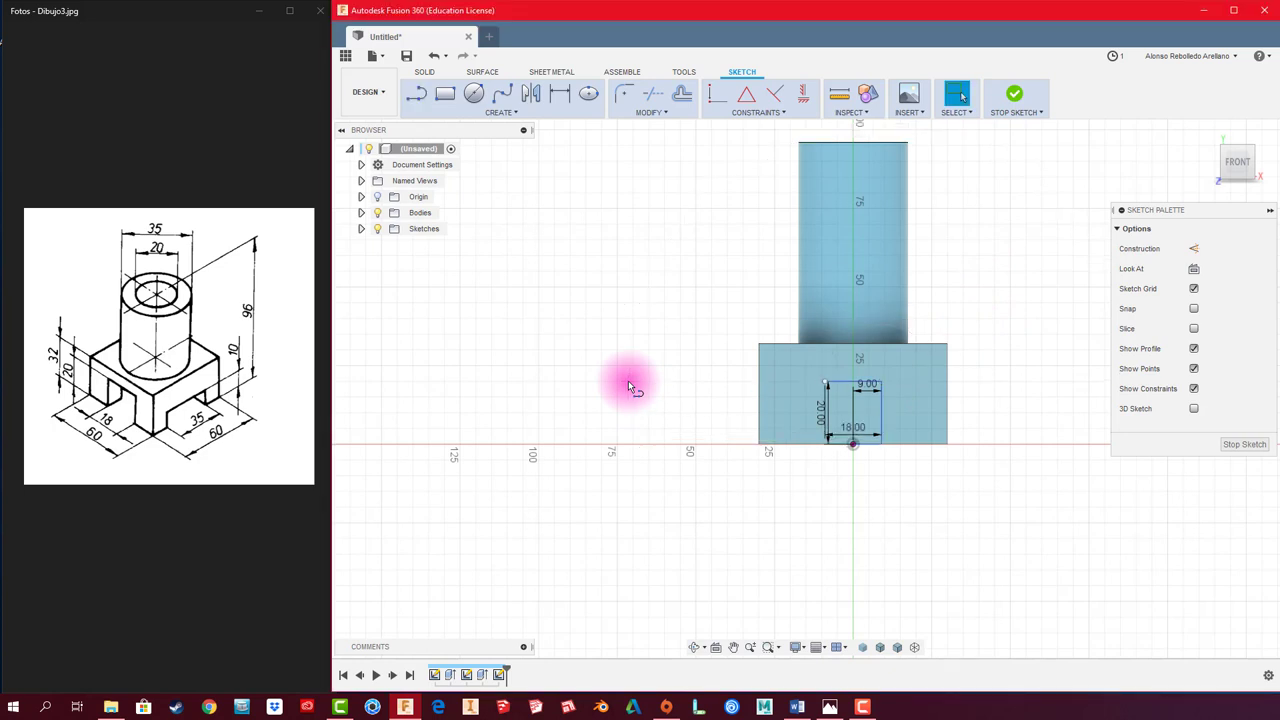
key(l)
click(826, 388)
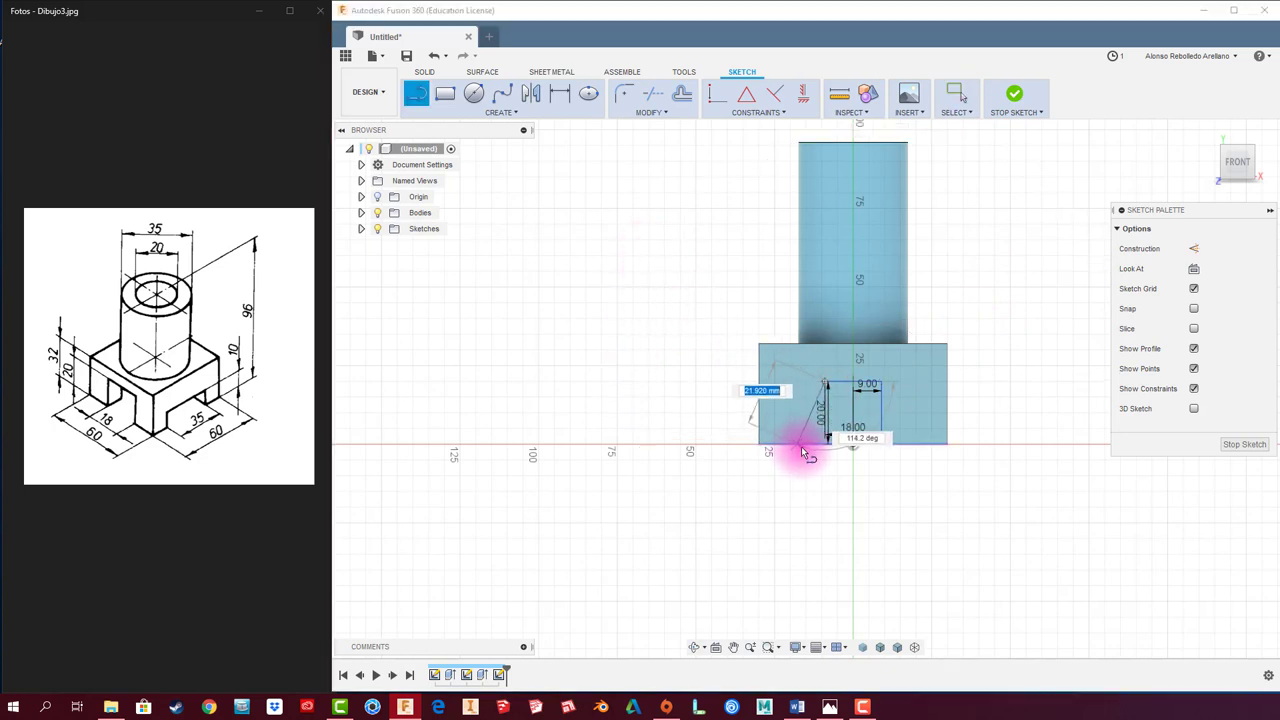
scroll(828, 450, up, 2)
scroll(828, 453, up, 2)
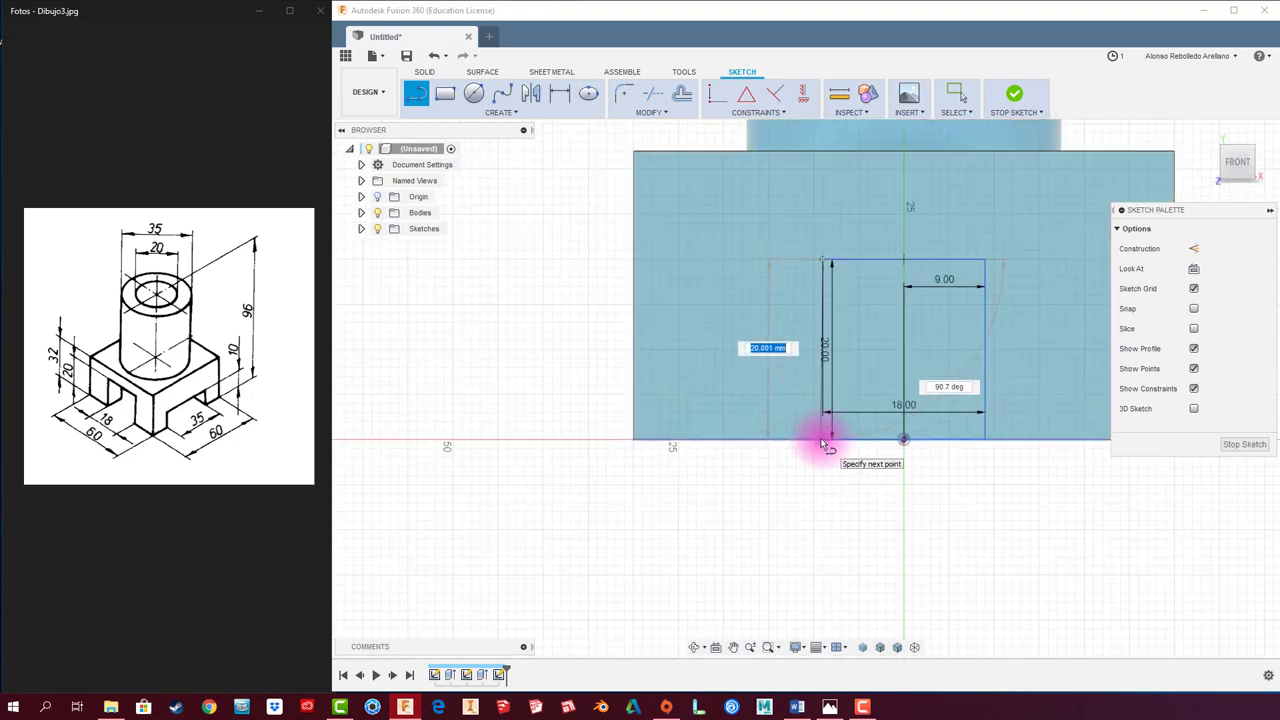
scroll(822, 440, up, 2)
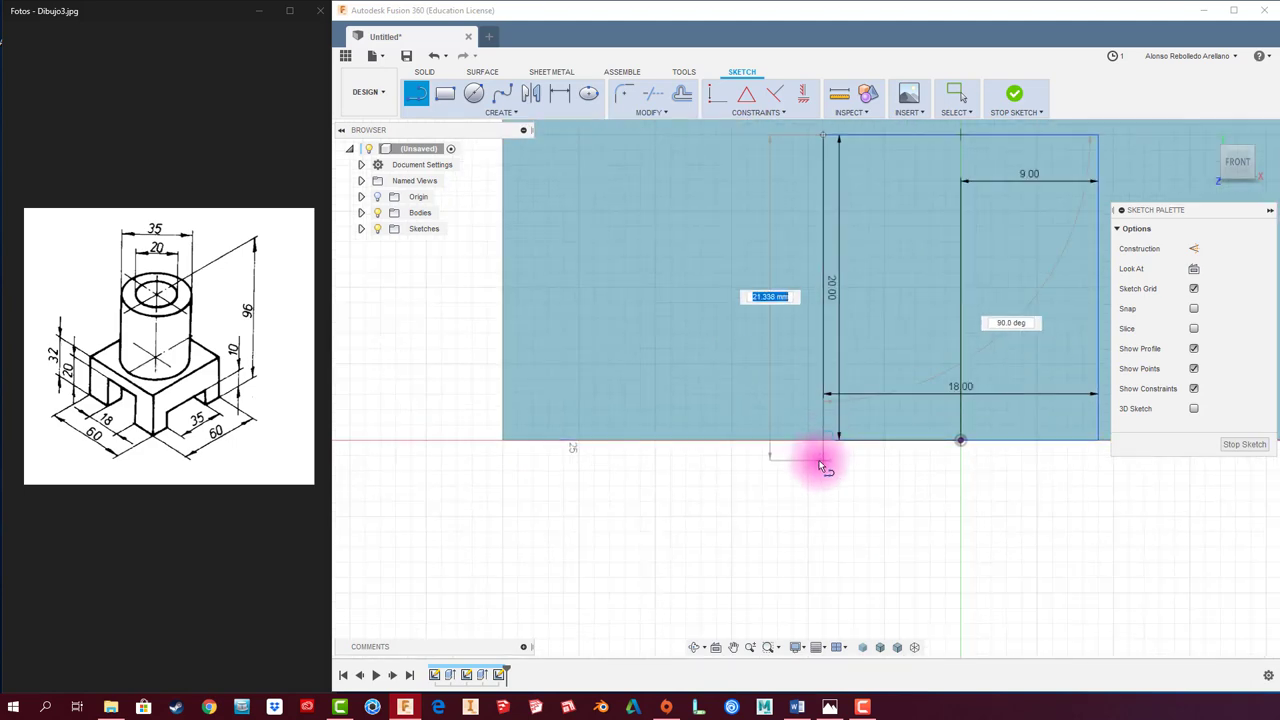
click(818, 464)
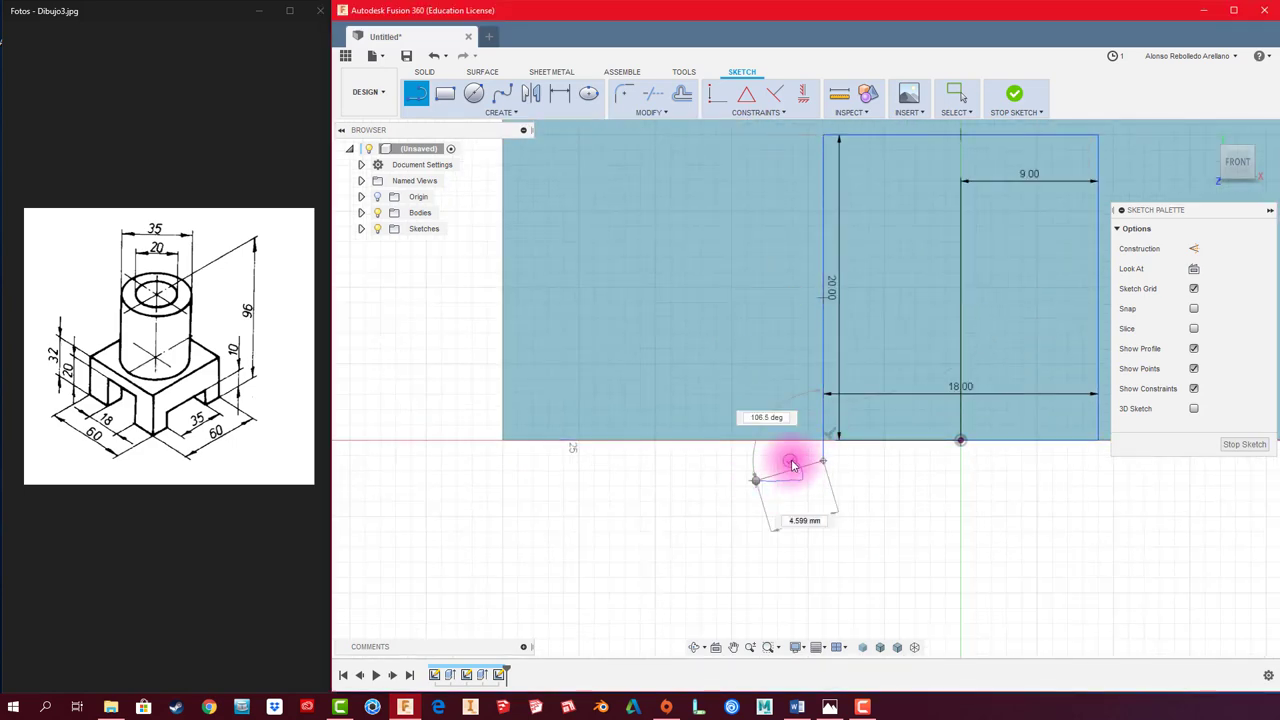
key(Escape)
mouse_move(818, 456)
shift+middle_down()
mouse_move(791, 443)
mouse_move(829, 403)
mouse_move(780, 434)
mouse_move(786, 381)
shift+middle_up()
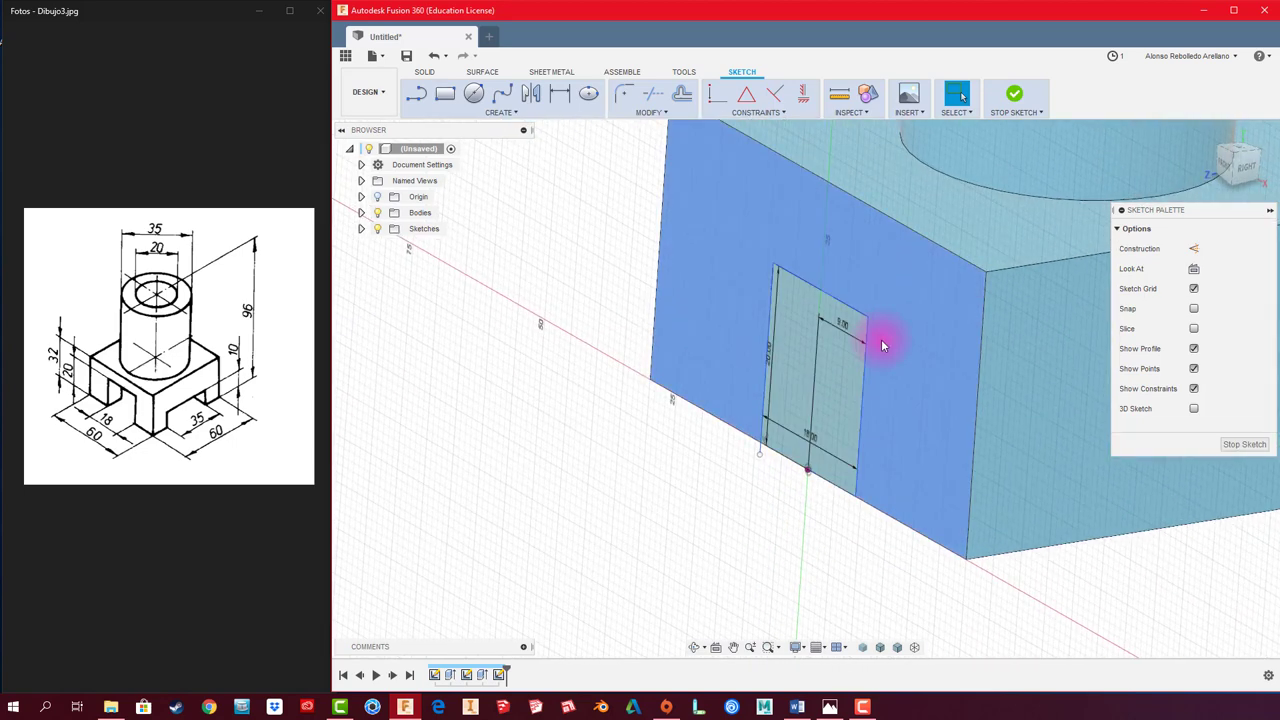
mouse_move(862, 418)
shift+middle_down()
mouse_move(756, 420)
mouse_move(711, 352)
shift+middle_up()
Step: Finish the slot sketch and extrude its profile -83 mm as a cut through the base
click(1035, 95)
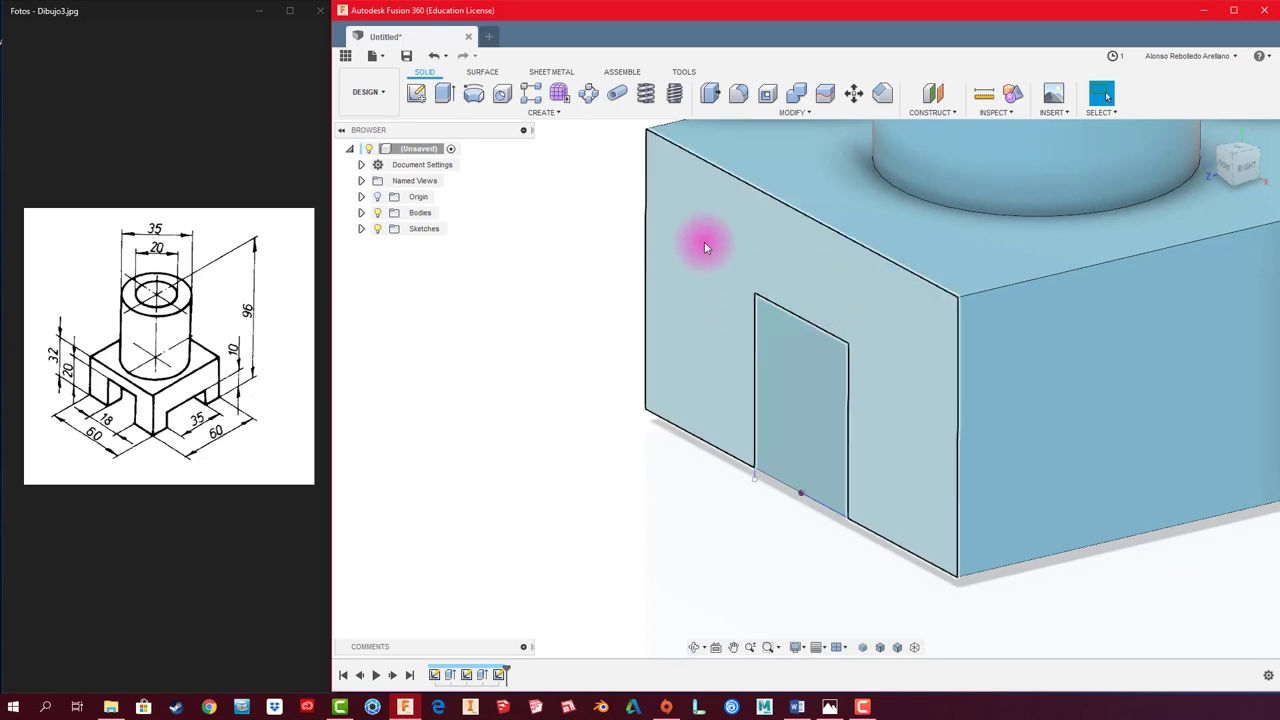
click(444, 94)
click(809, 390)
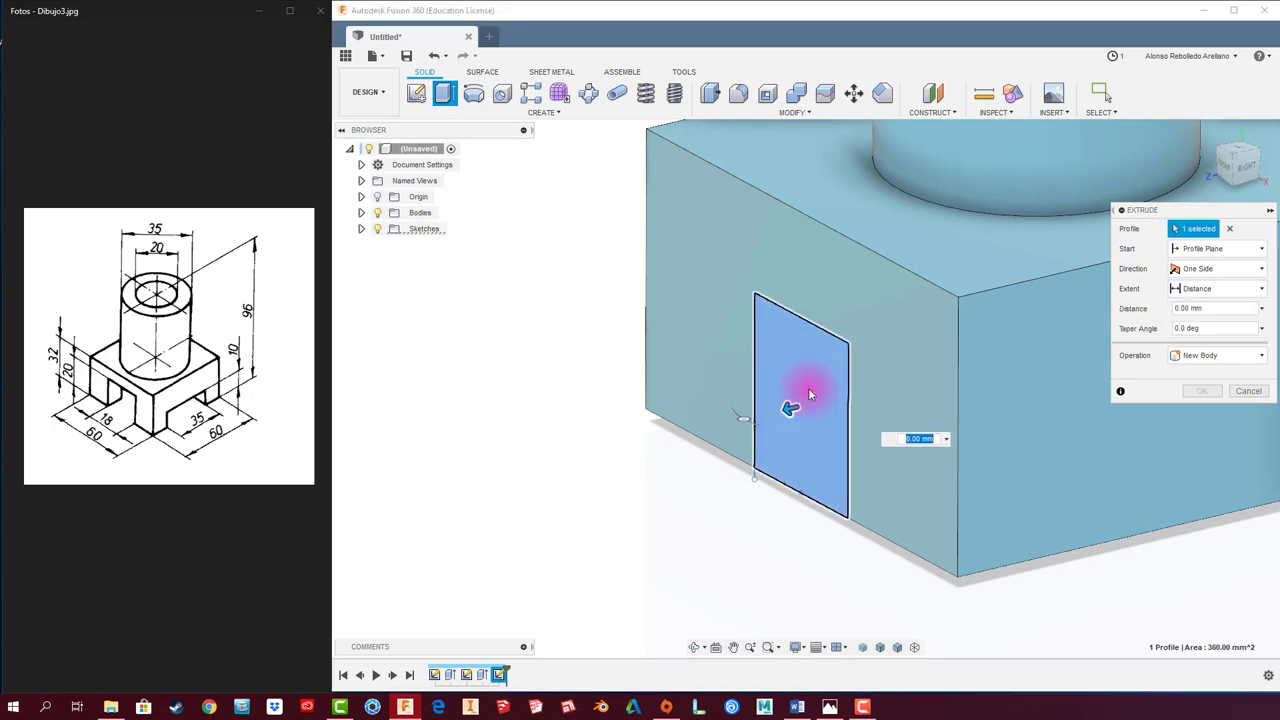
shift+middle_drag(809, 393, 582, 467)
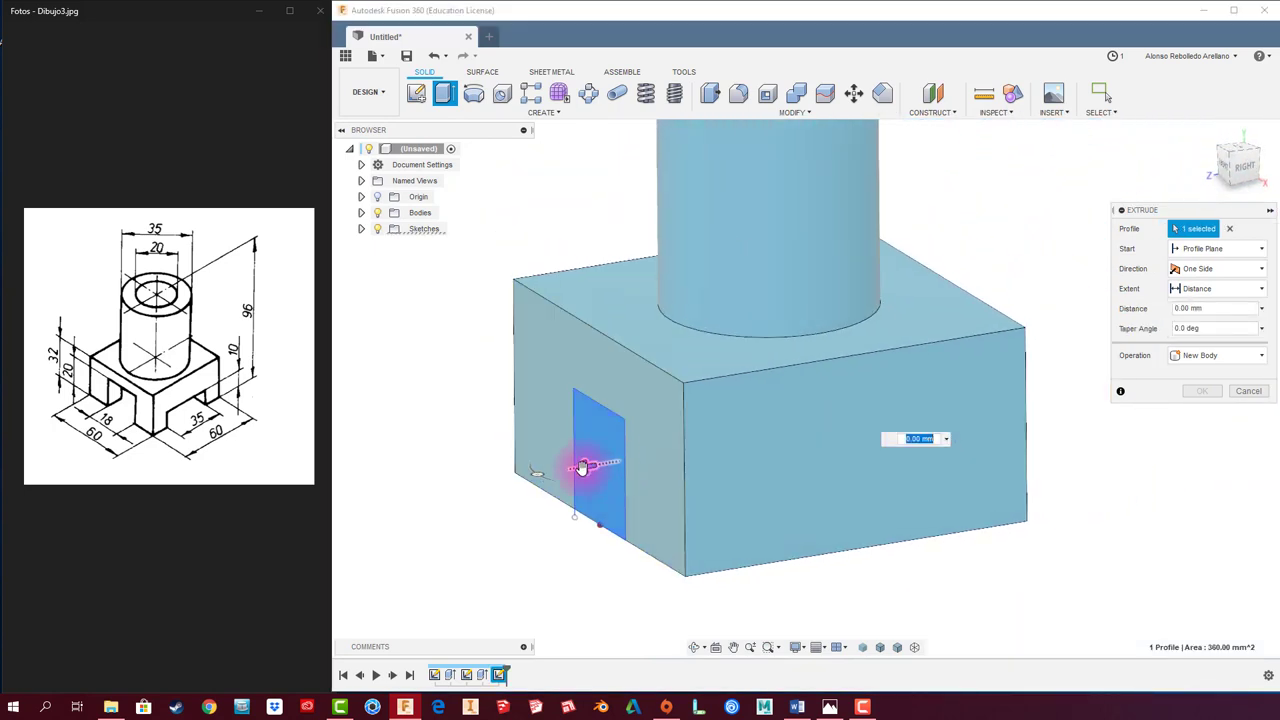
drag(582, 467, 1034, 363)
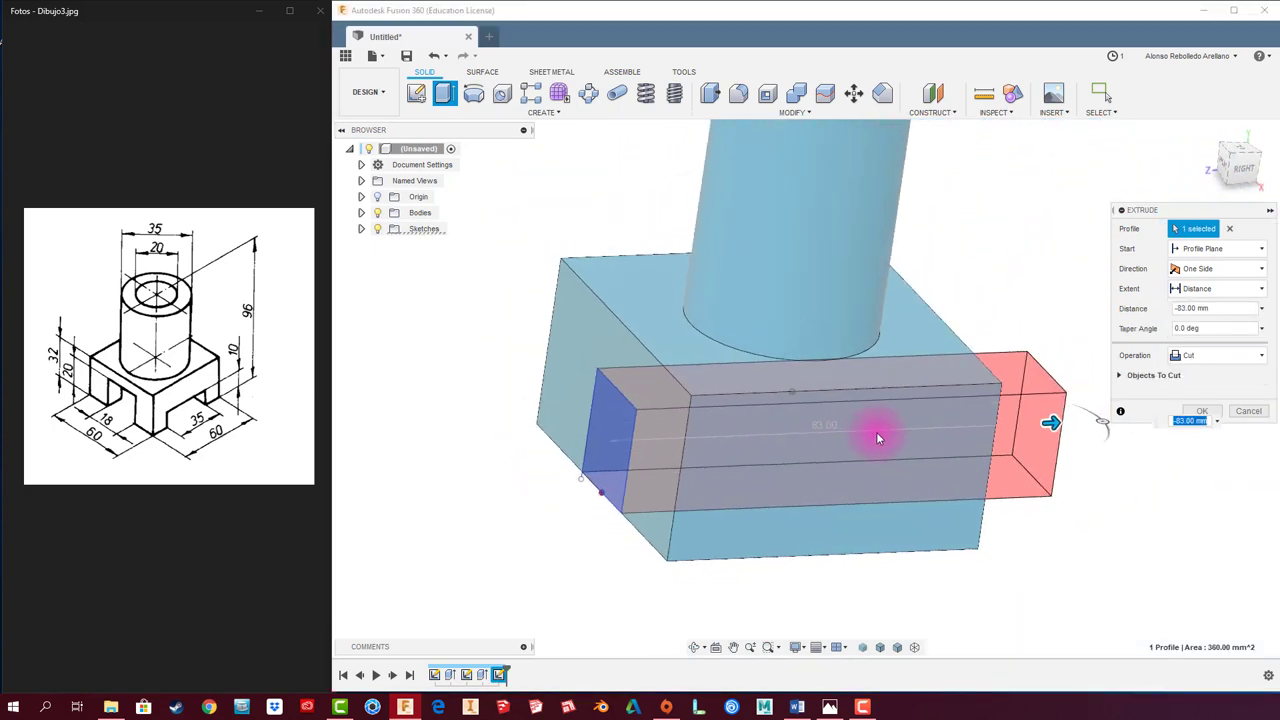
shift+middle_drag(876, 438, 1134, 340)
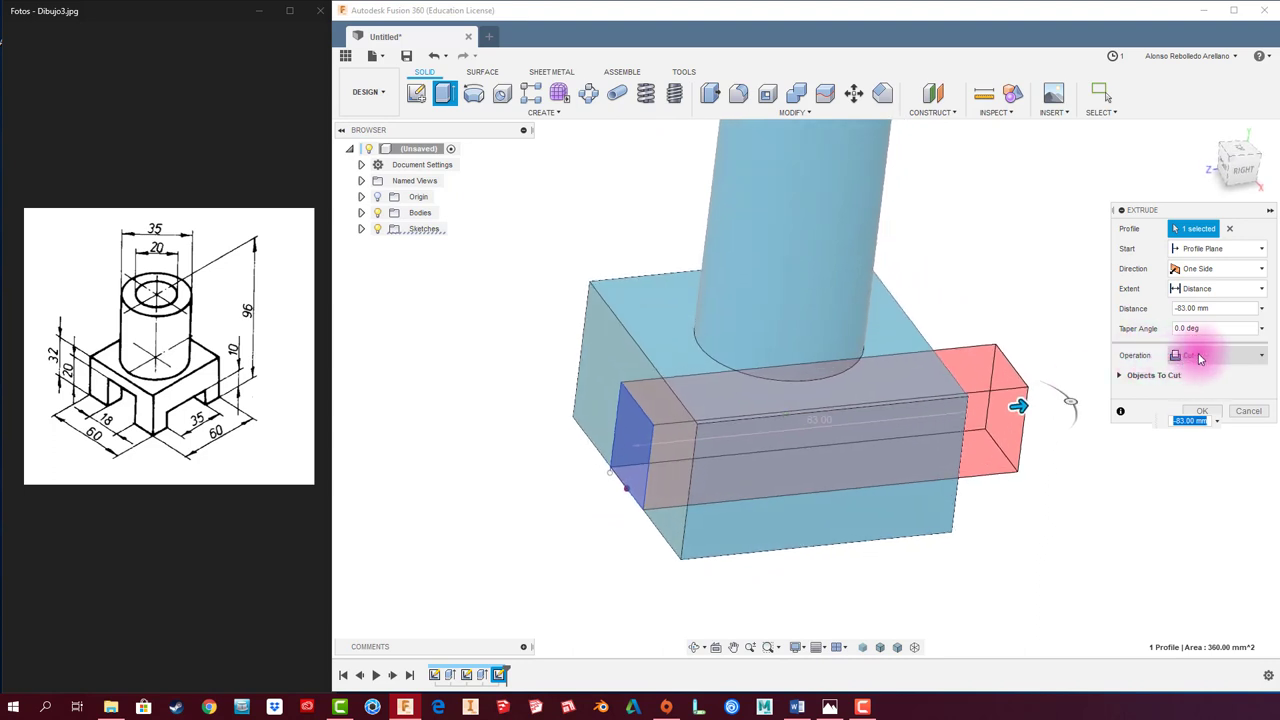
shift+middle_drag(986, 434, 1178, 418)
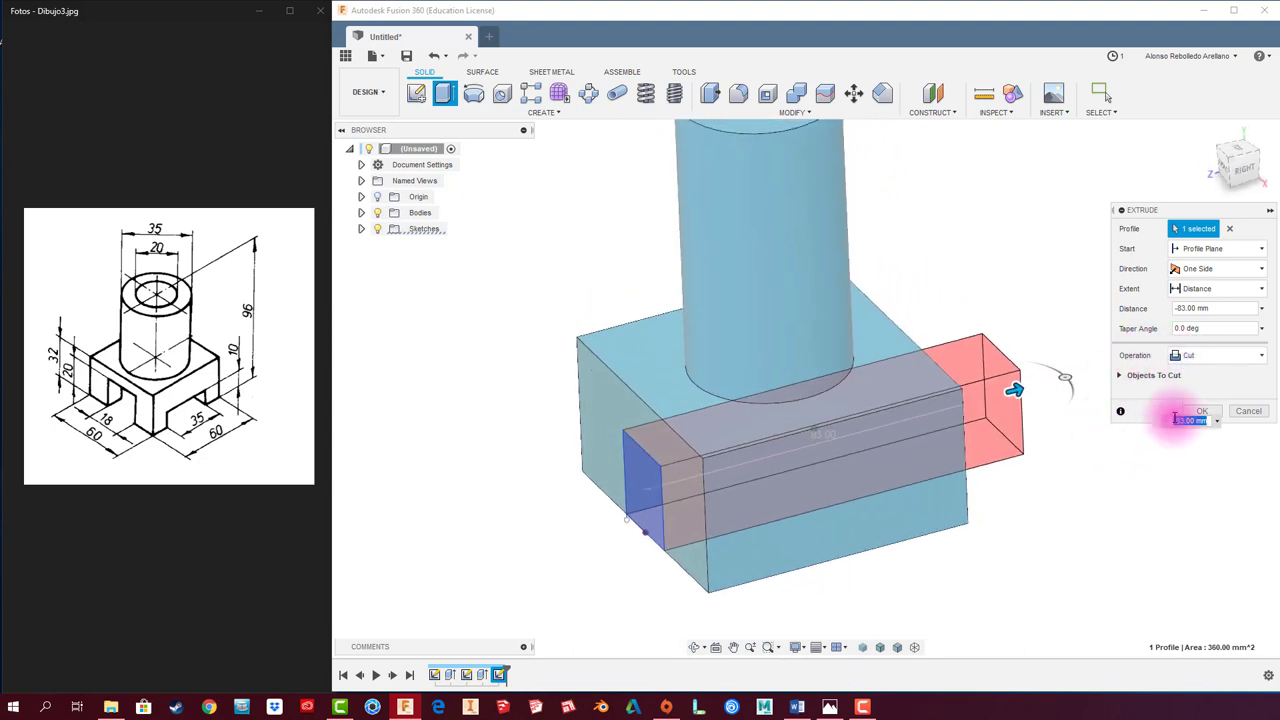
click(1203, 411)
mouse_move(1014, 463)
shift+middle_down()
mouse_move(857, 514)
mouse_move(838, 504)
shift+middle_up()
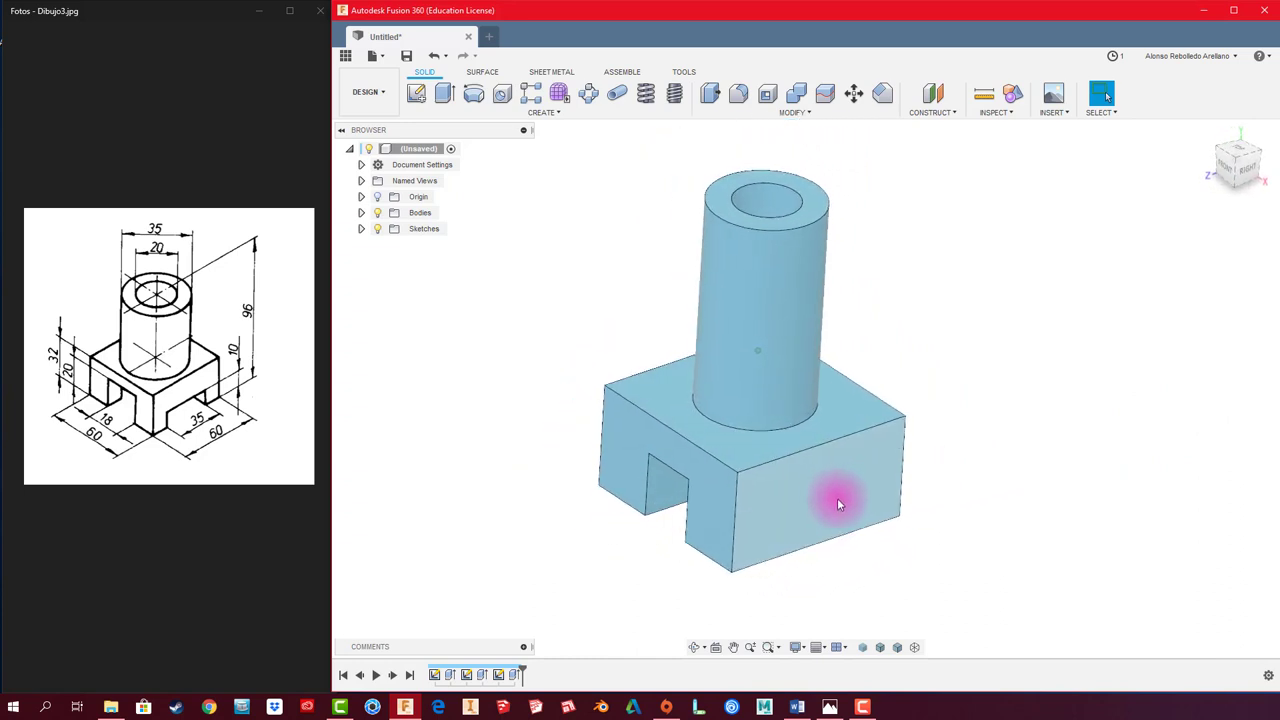
Step: Sketch the second slot outline on the side face: 17.5 mm half-width, 10 mm height, 35 mm top
click(416, 93)
click(790, 449)
key(l)
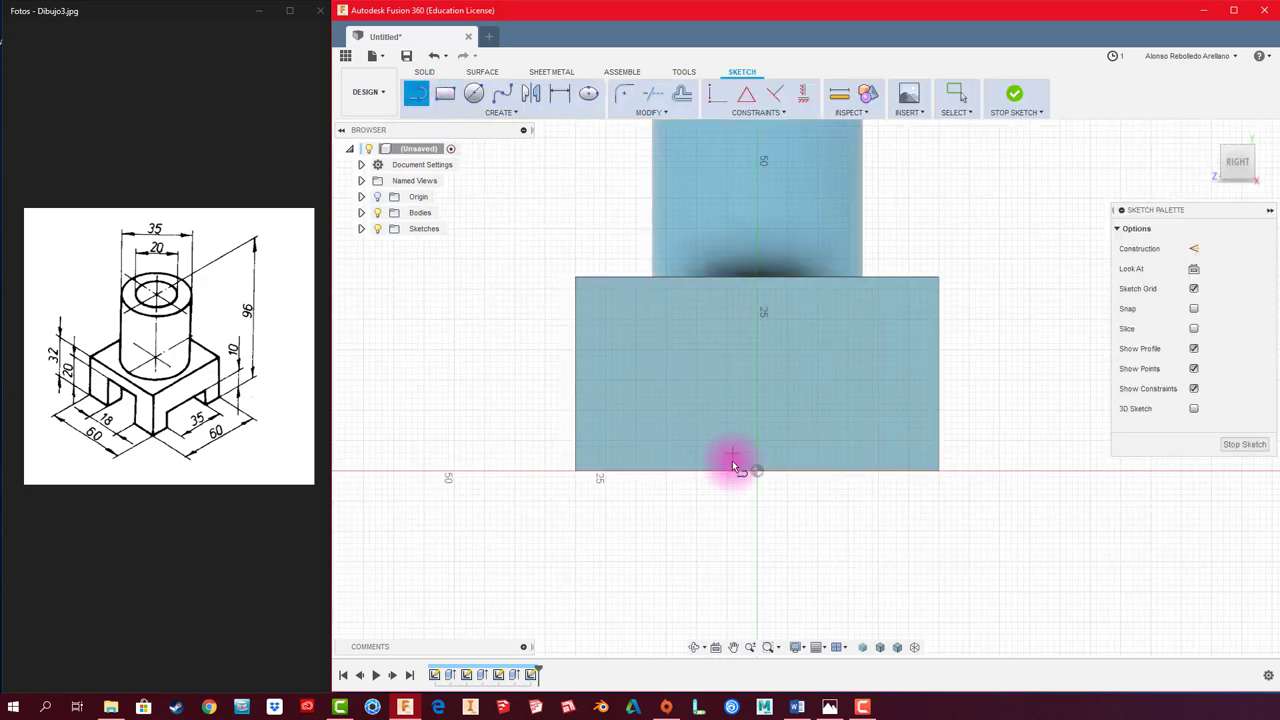
click(757, 470)
text(17.5)
key(Return)
key(Escape)
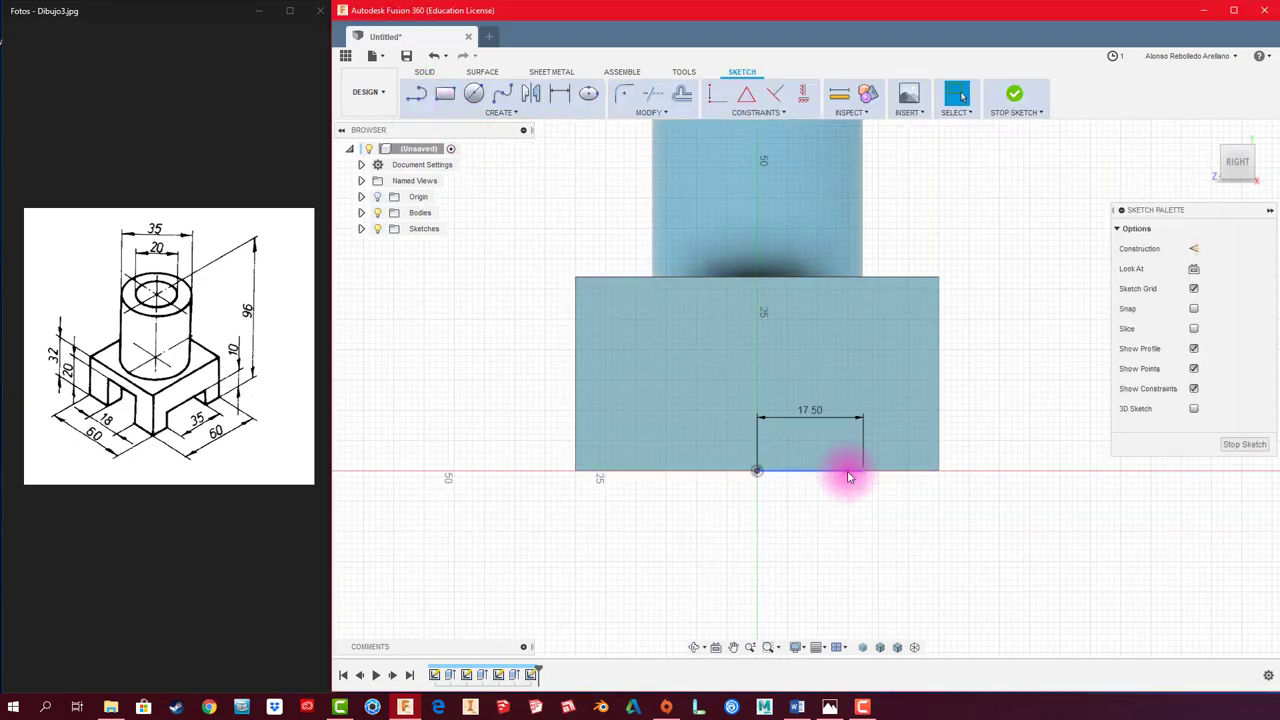
key(l)
click(862, 470)
text(10)
key(Return)
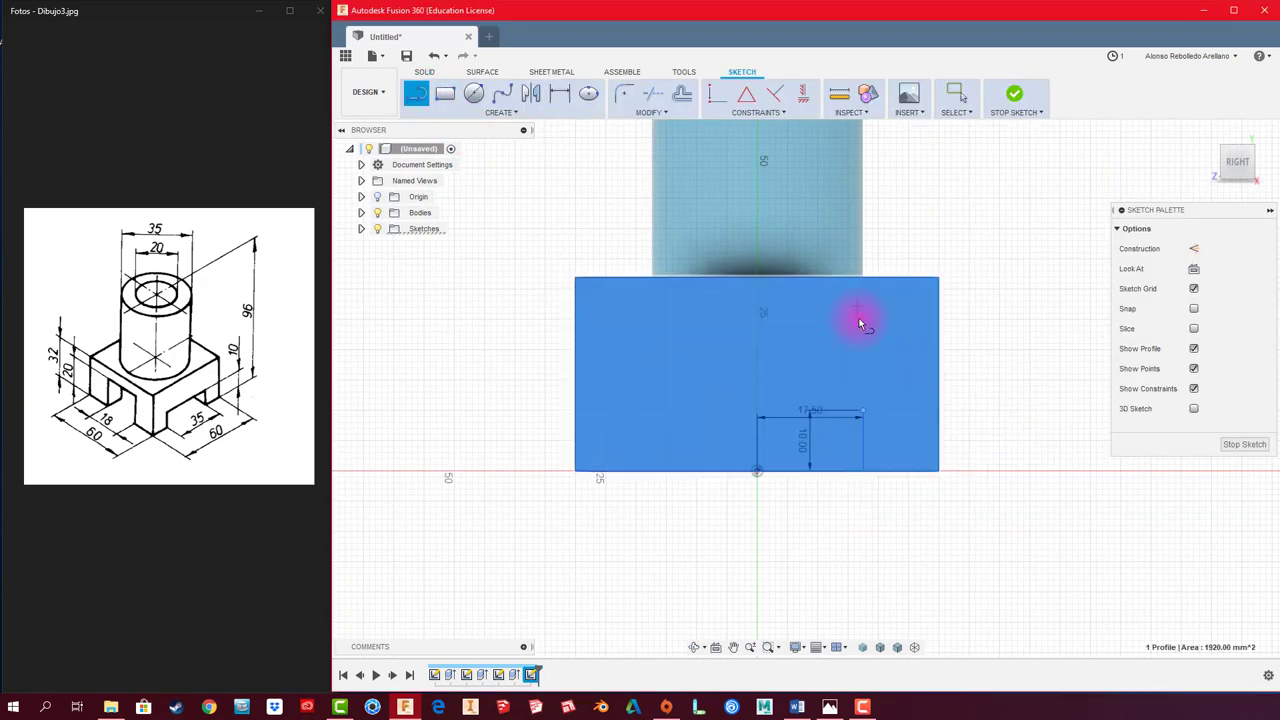
text(35)
key(Return)
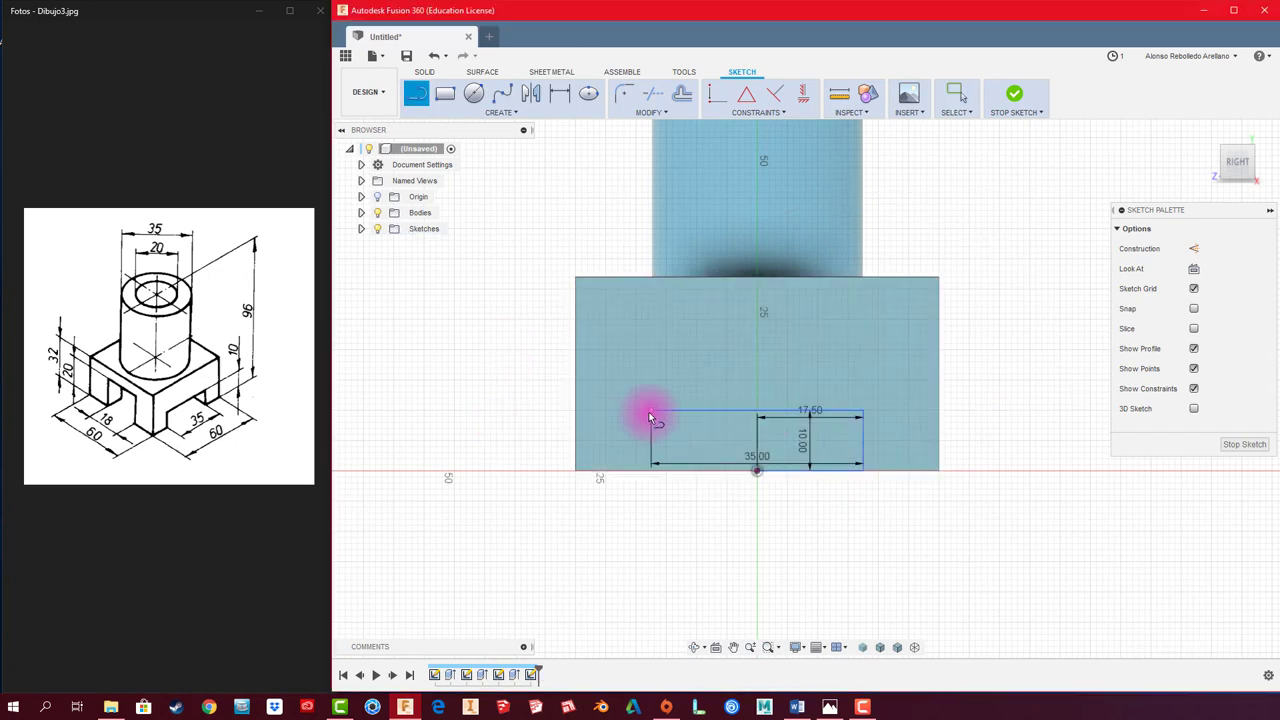
right_click(651, 416)
click(700, 489)
Step: Extrude-cut the 35 × 10 mm slot outline through the base
click(444, 93)
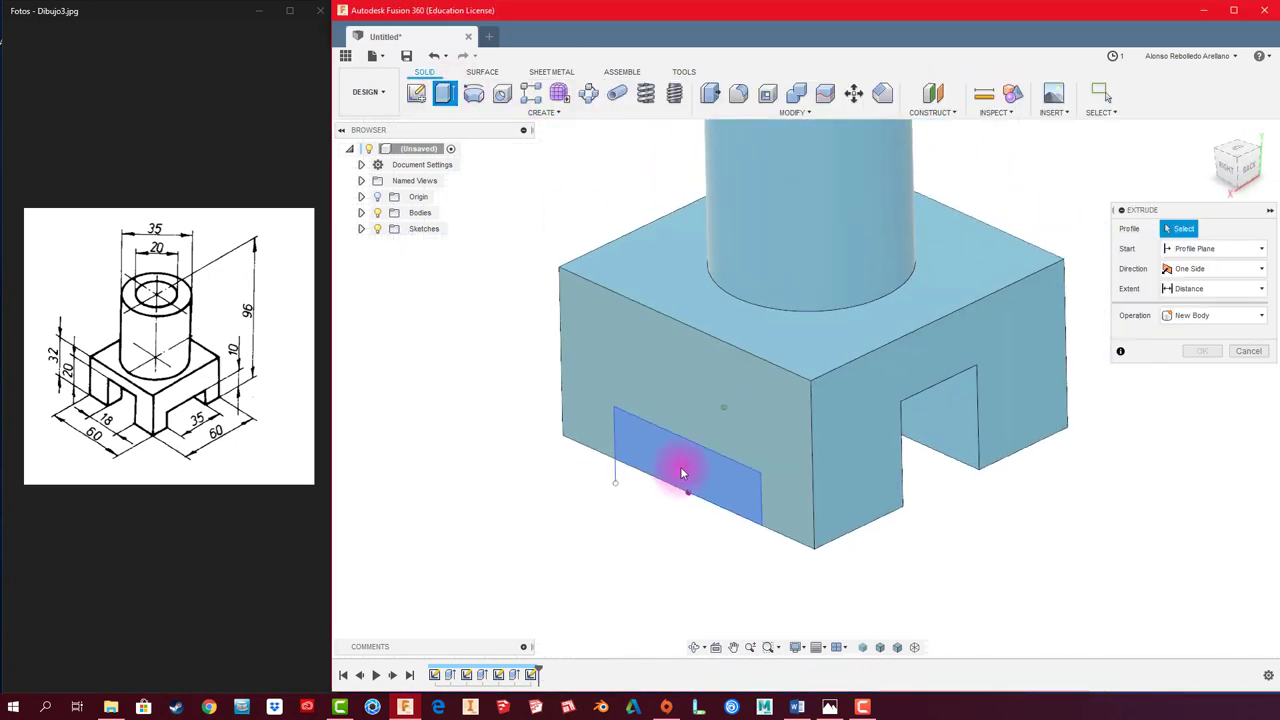
click(677, 450)
shift+middle_drag(894, 334, 1100, 408)
key(Return)
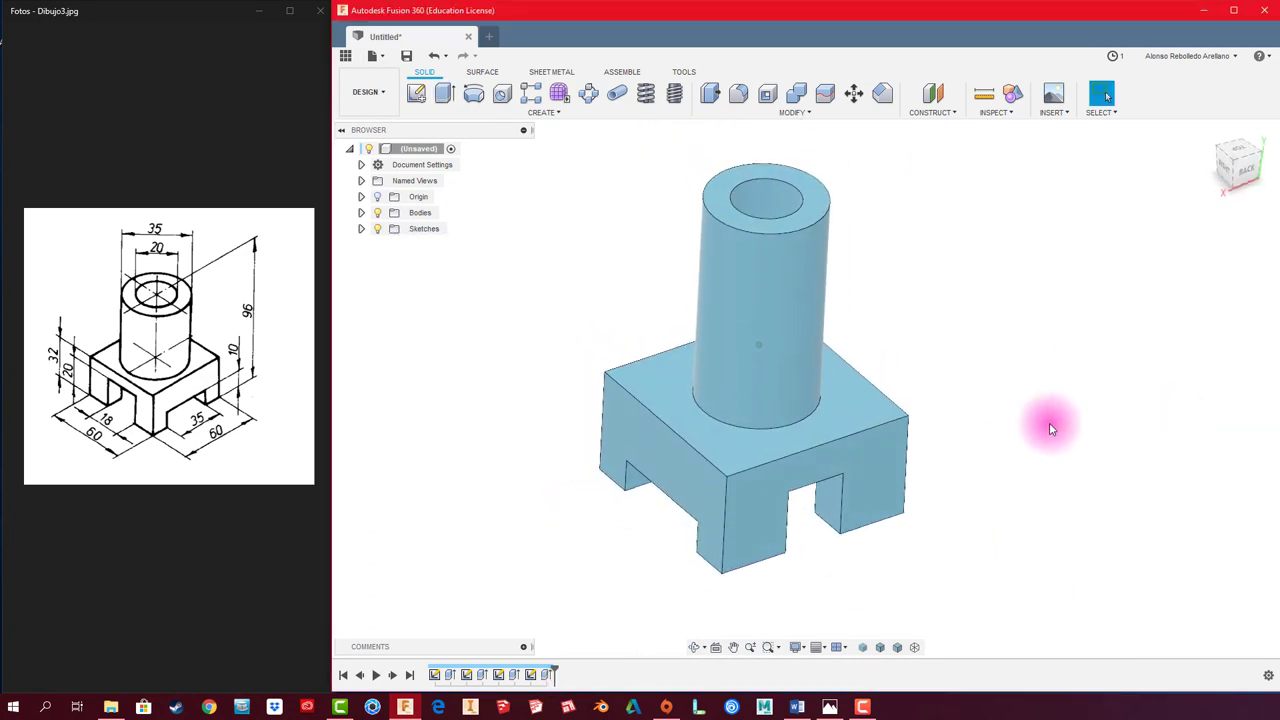
shift+middle_drag(1049, 422, 1049, 422)
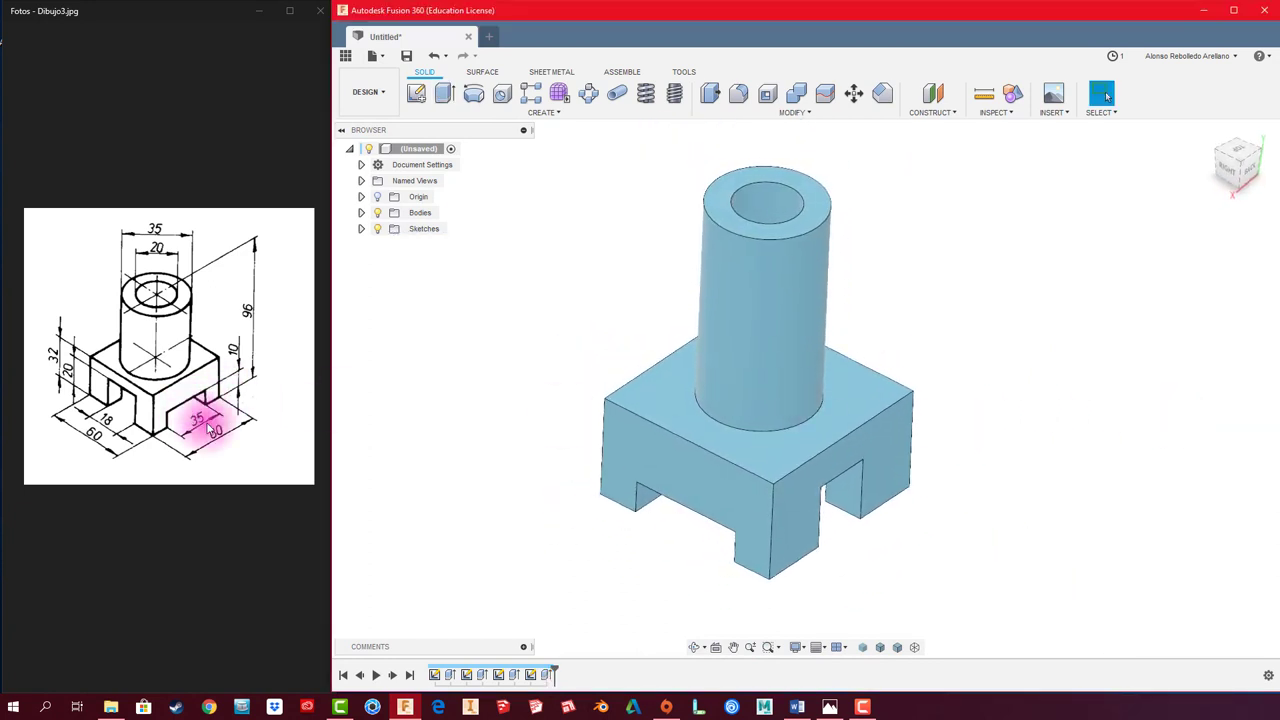
shift+middle_drag(400, 350, 505, 378)
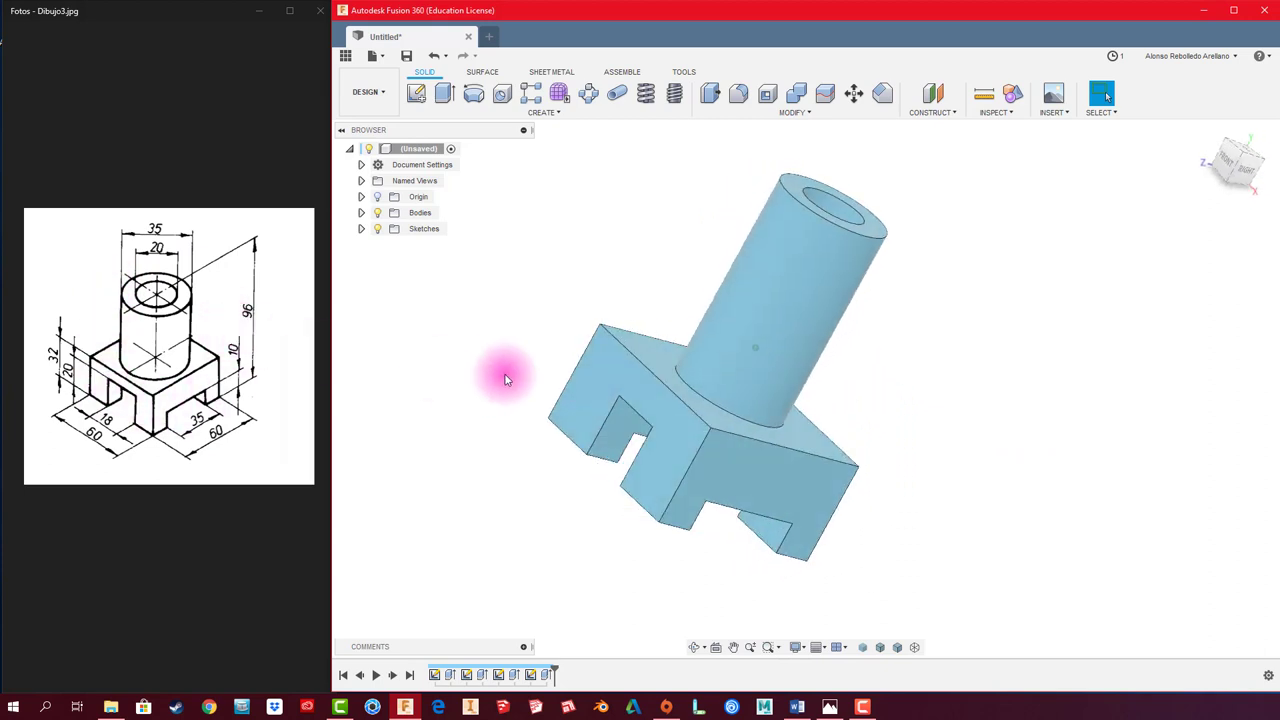
key(F6)
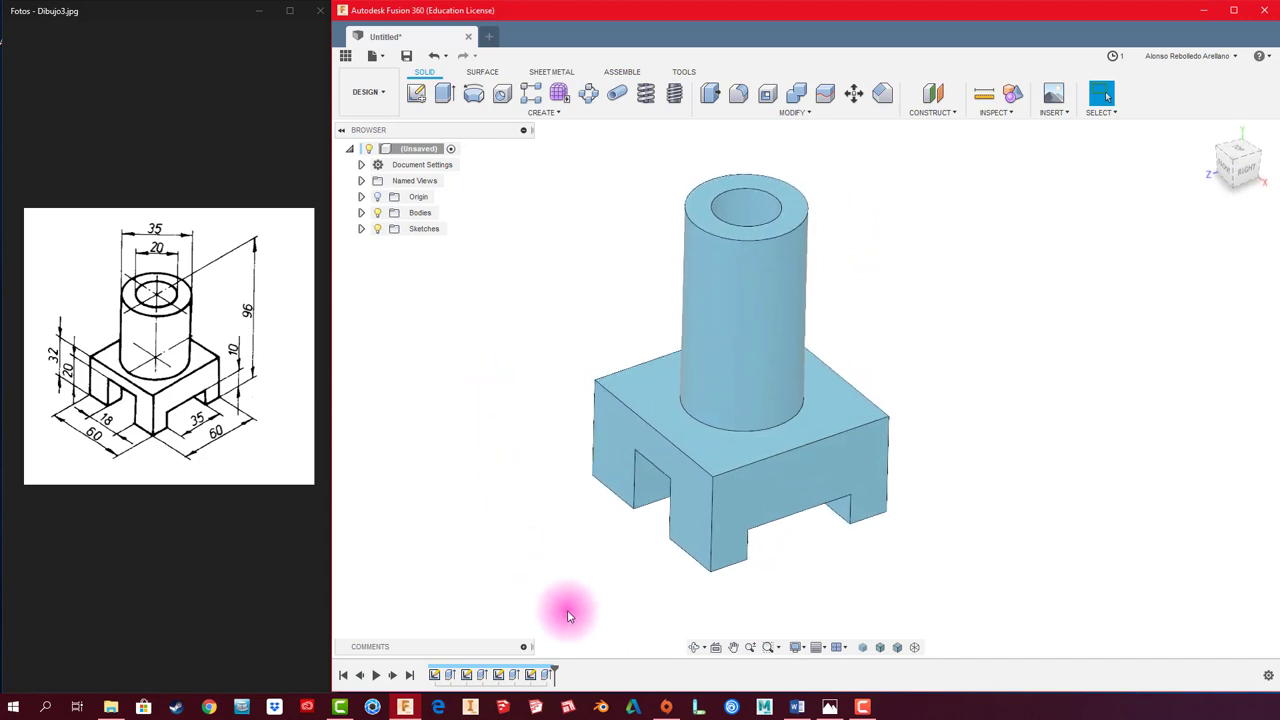
drag(434, 678, 512, 680)
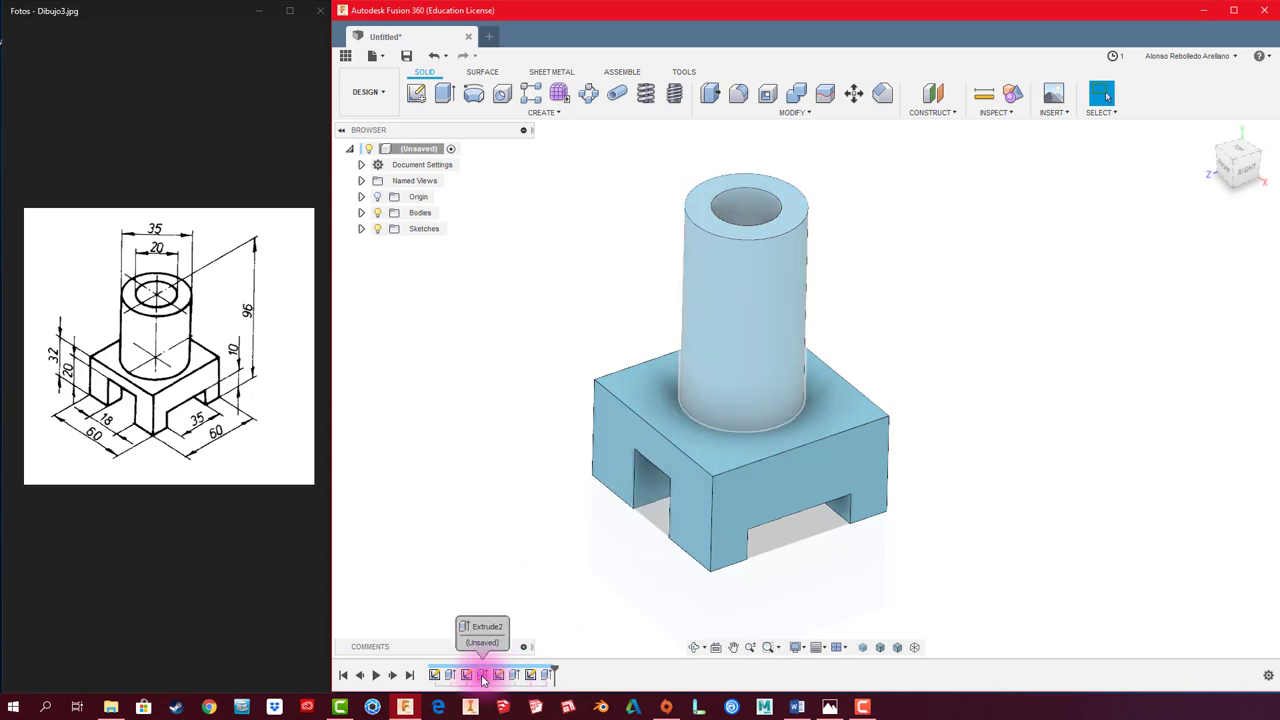
Step: Edit the cylinder's Extrude2 feature and change its distance to 90 mm
right_click(483, 678)
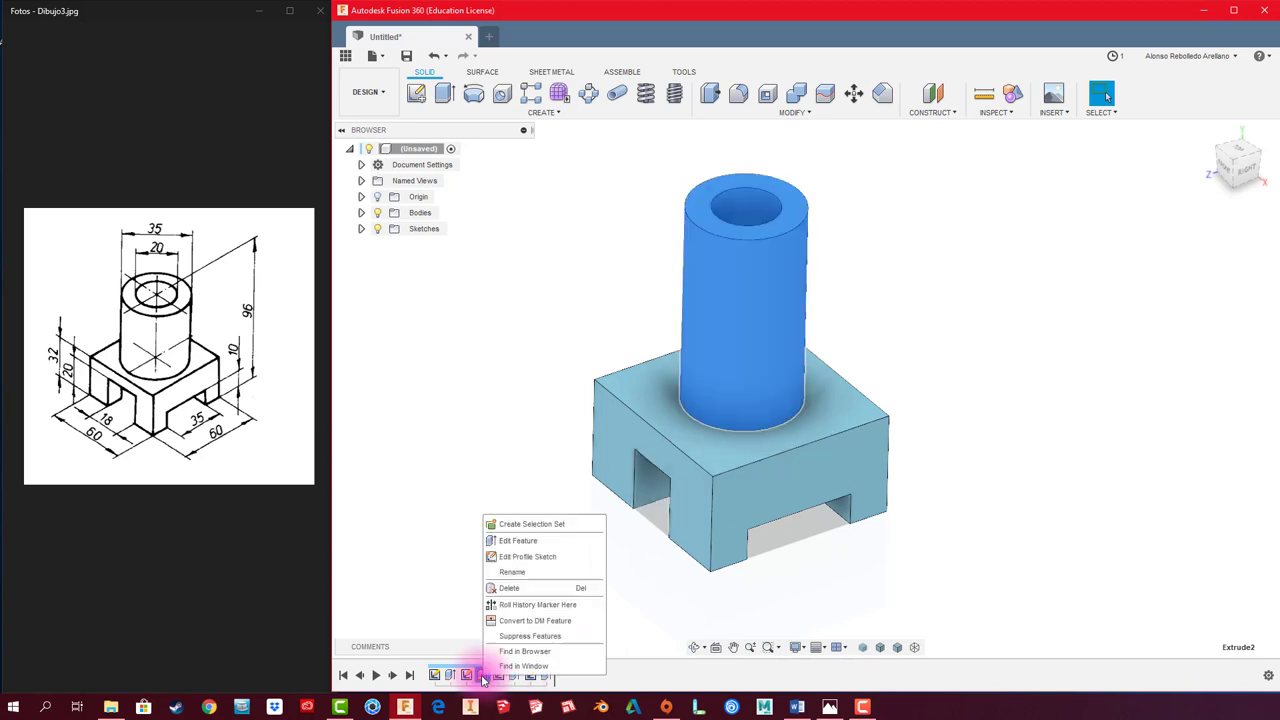
click(500, 537)
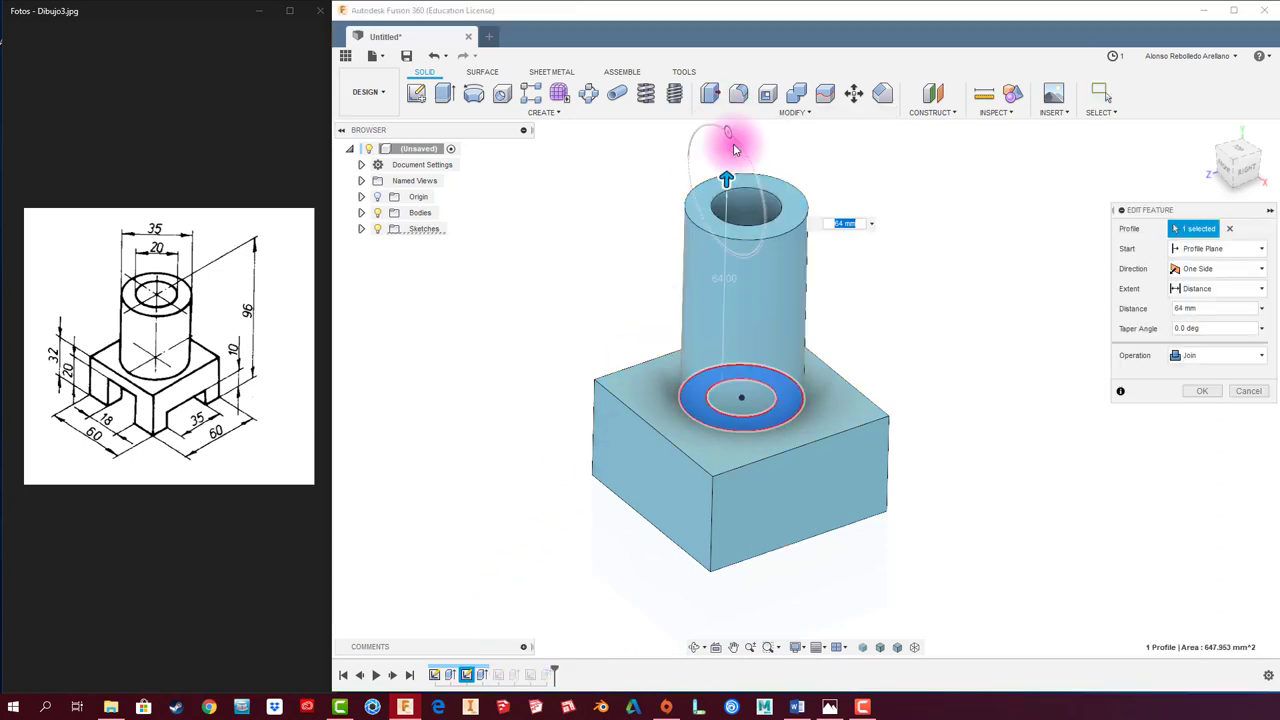
mouse_move(726, 180)
mouse_down()
mouse_move(728, 270)
mouse_move(732, 123)
mouse_up()
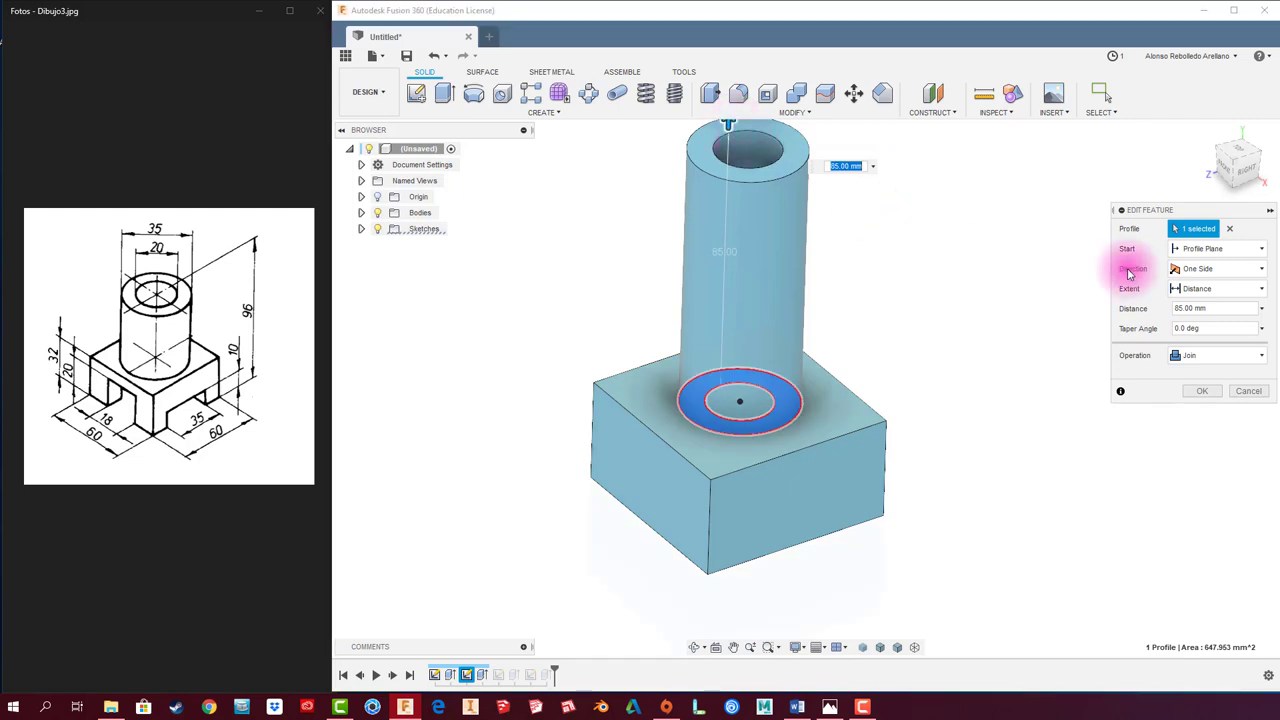
click(1188, 308)
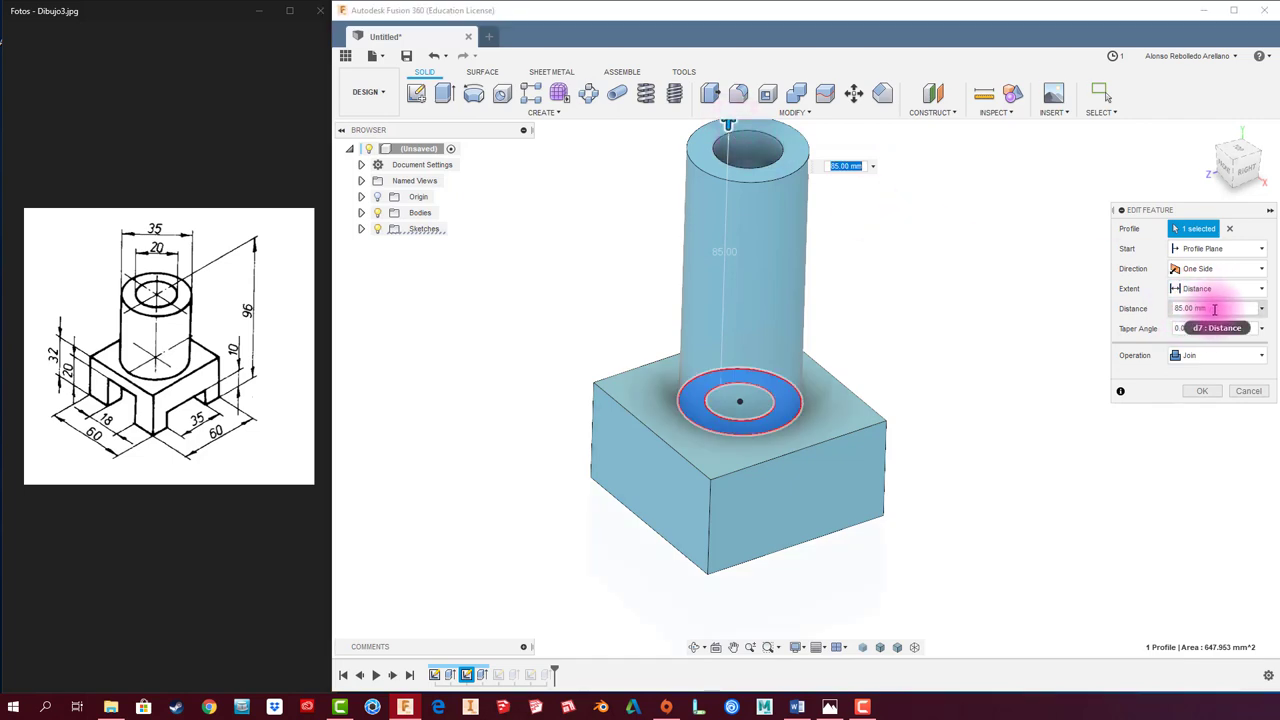
click(1215, 310)
text(90)
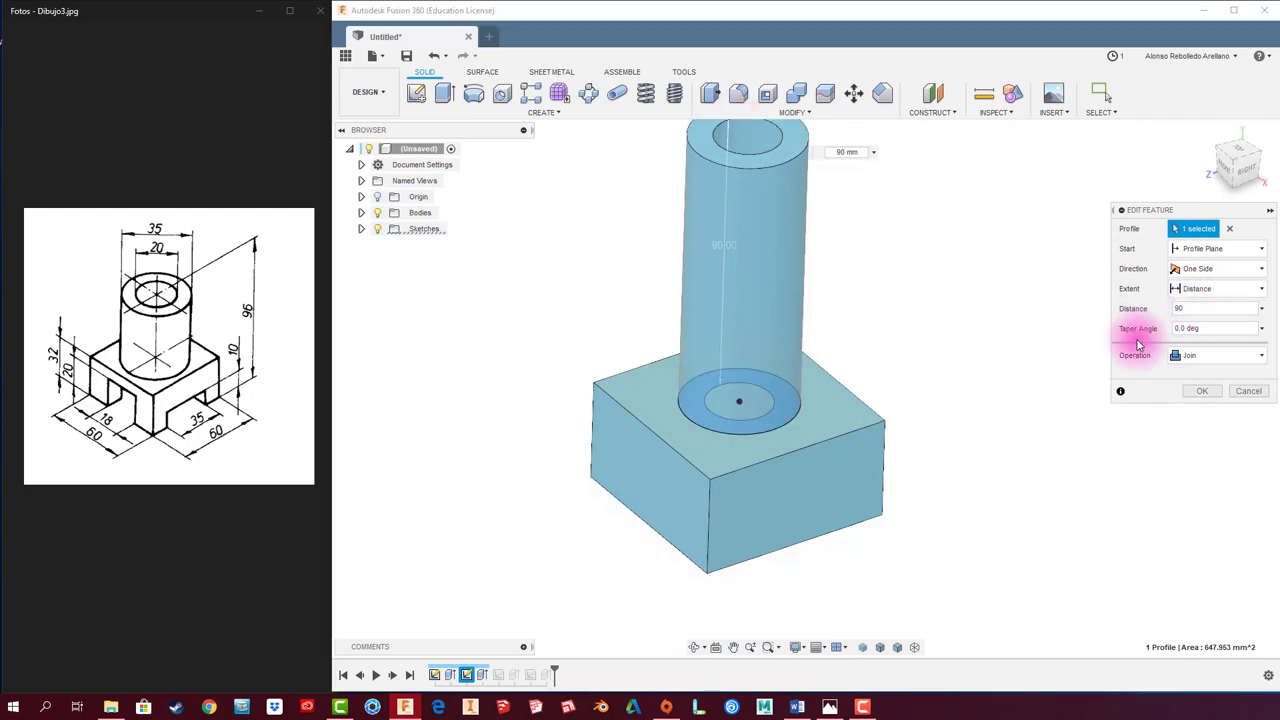
click(1202, 391)
mouse_move(1042, 461)
shift+middle_down()
mouse_move(800, 429)
mouse_move(771, 200)
shift+middle_up()
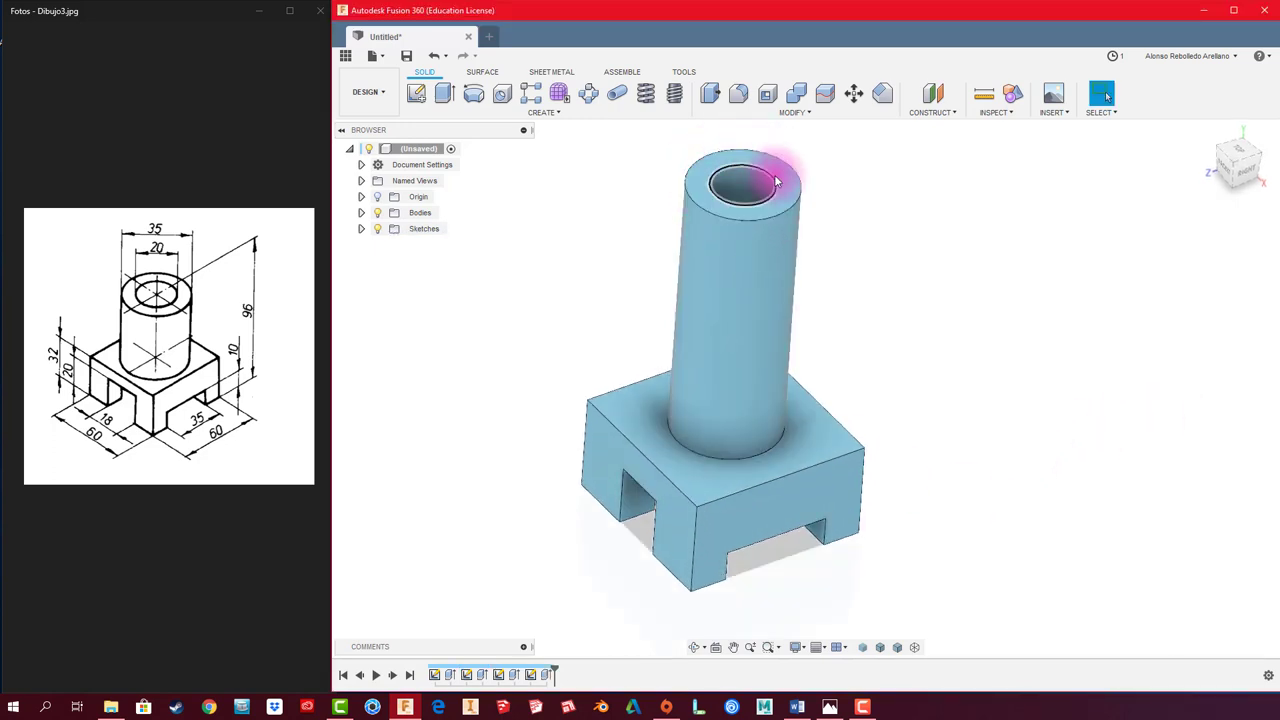
Step: Edit Sketch2, change the outer circle's diameter dimension to 40 mm, and finish the sketch
click(469, 677)
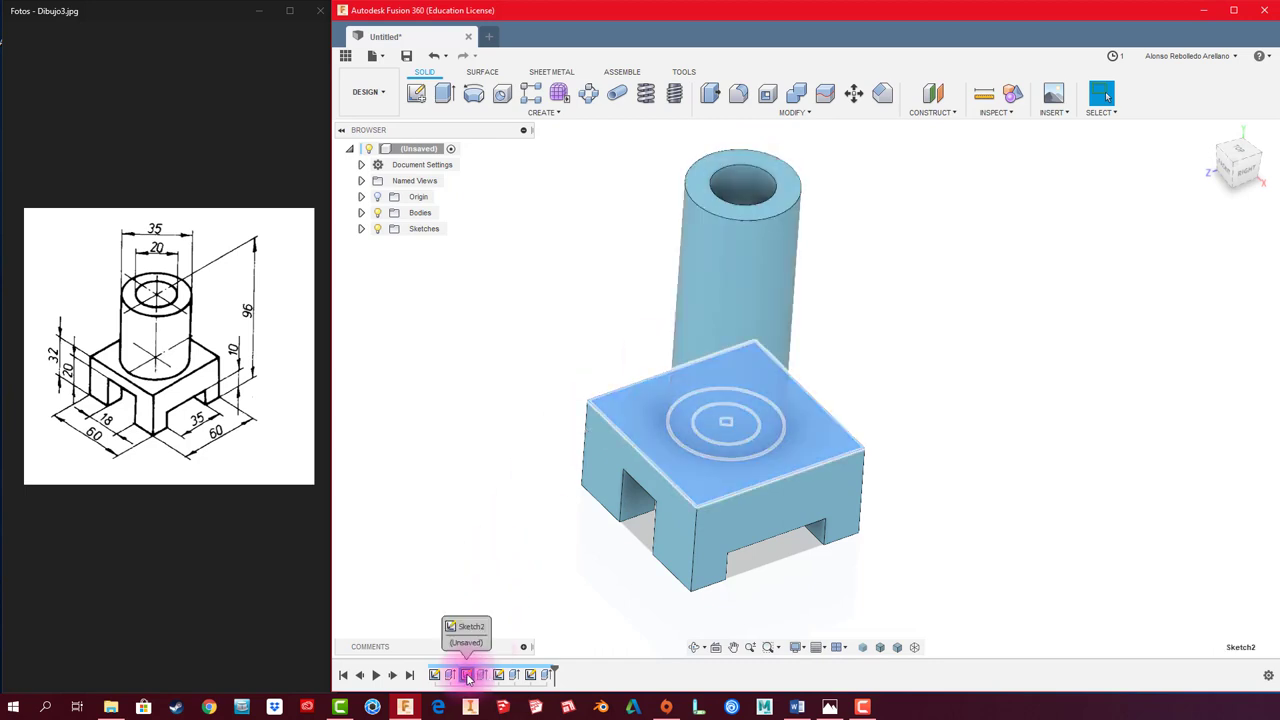
right_click(467, 676)
click(503, 539)
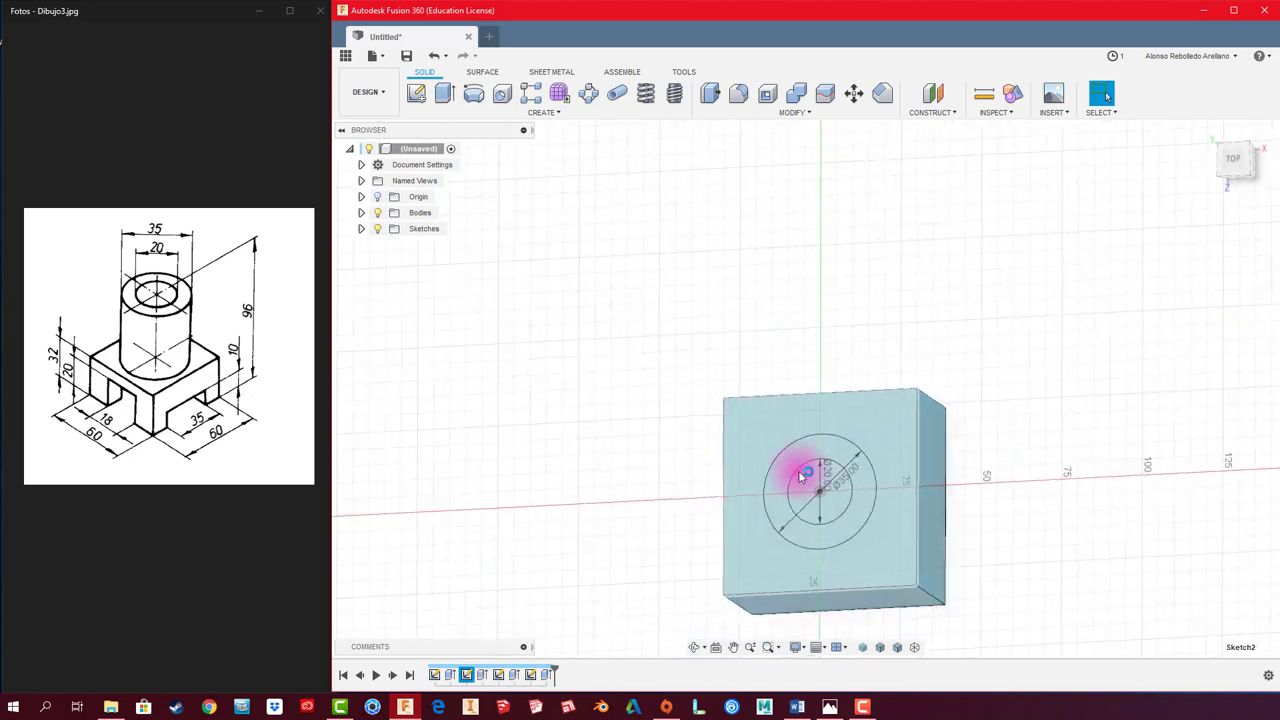
double_click(843, 479)
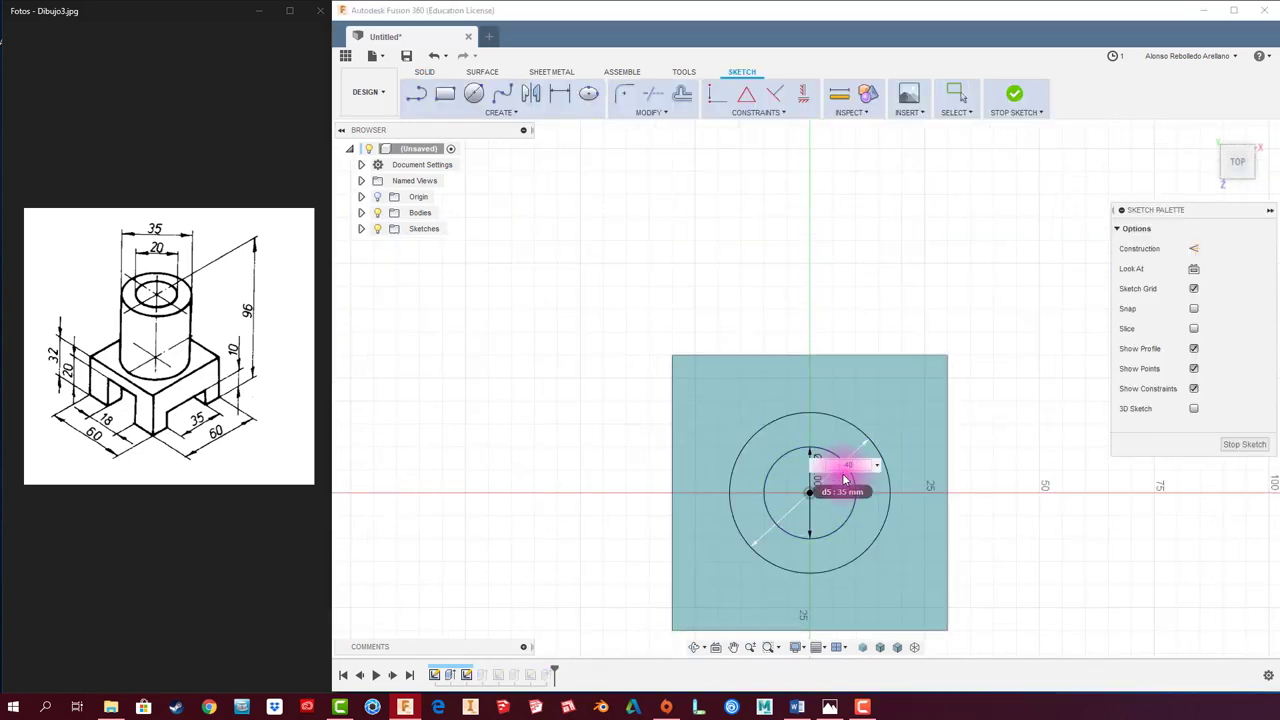
key(Return)
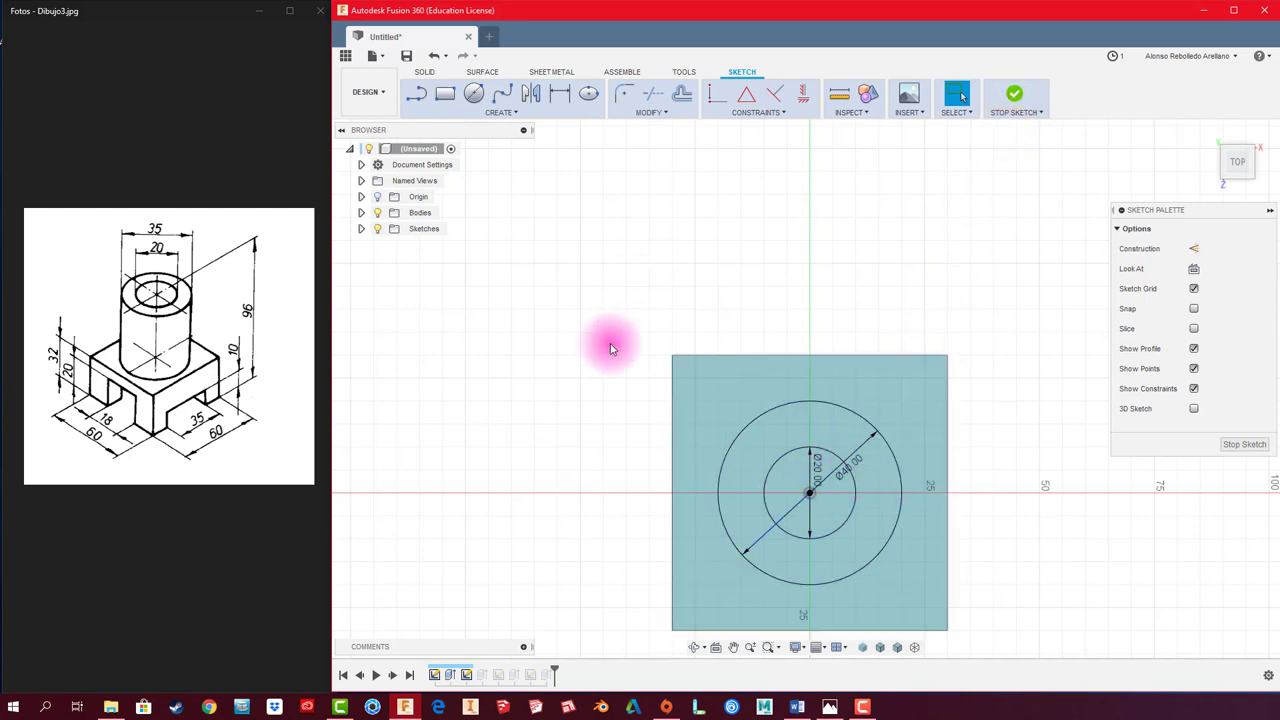
click(1013, 100)
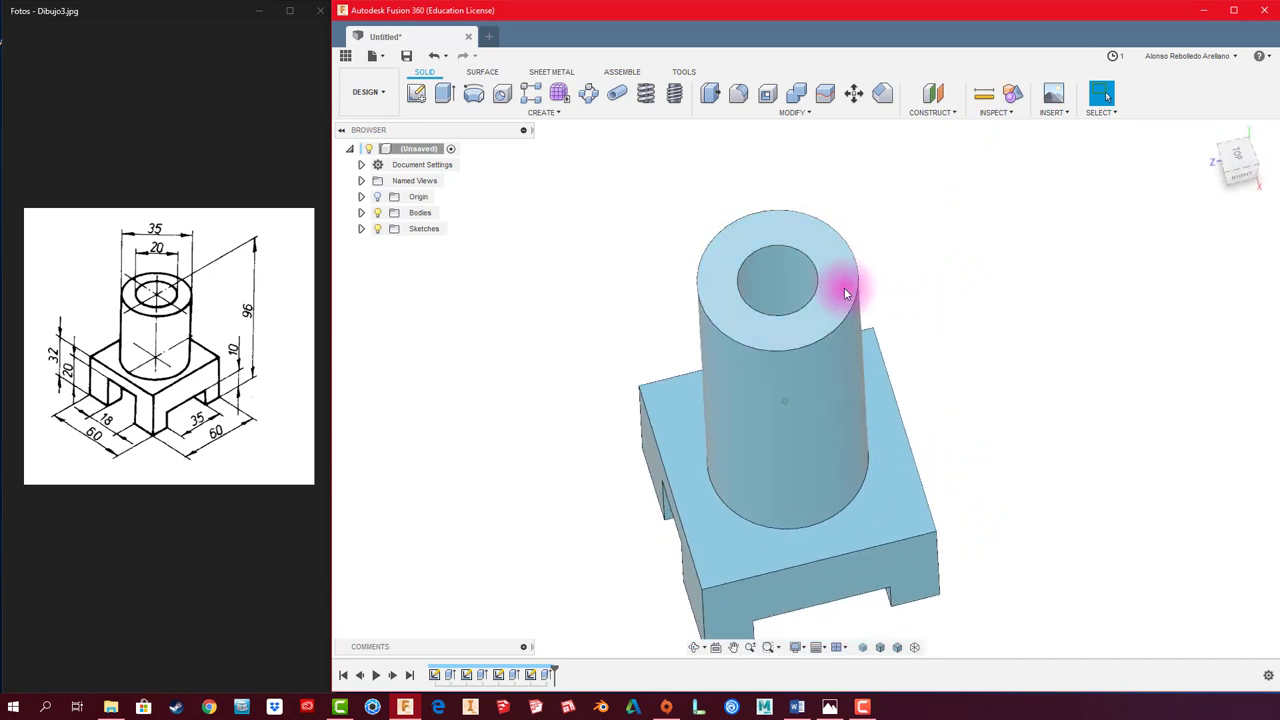
shift+middle_drag(845, 293, 819, 268)
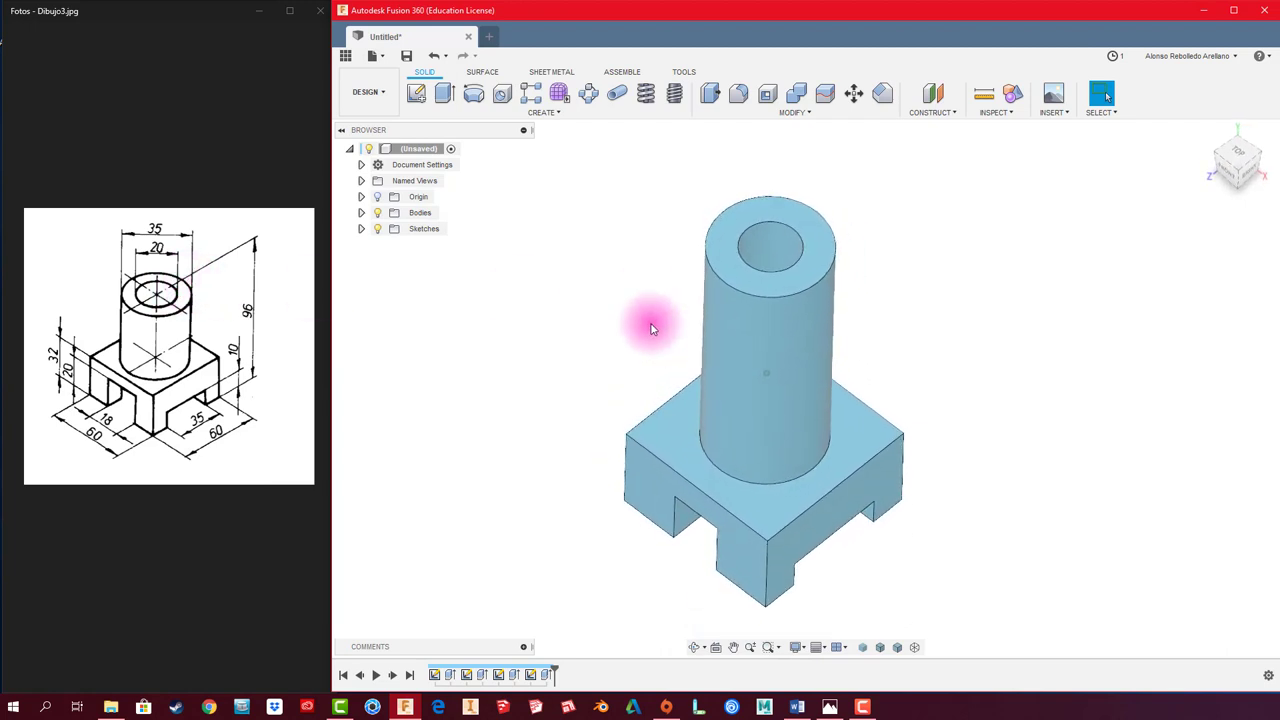
shift+middle_drag(651, 328, 617, 293)
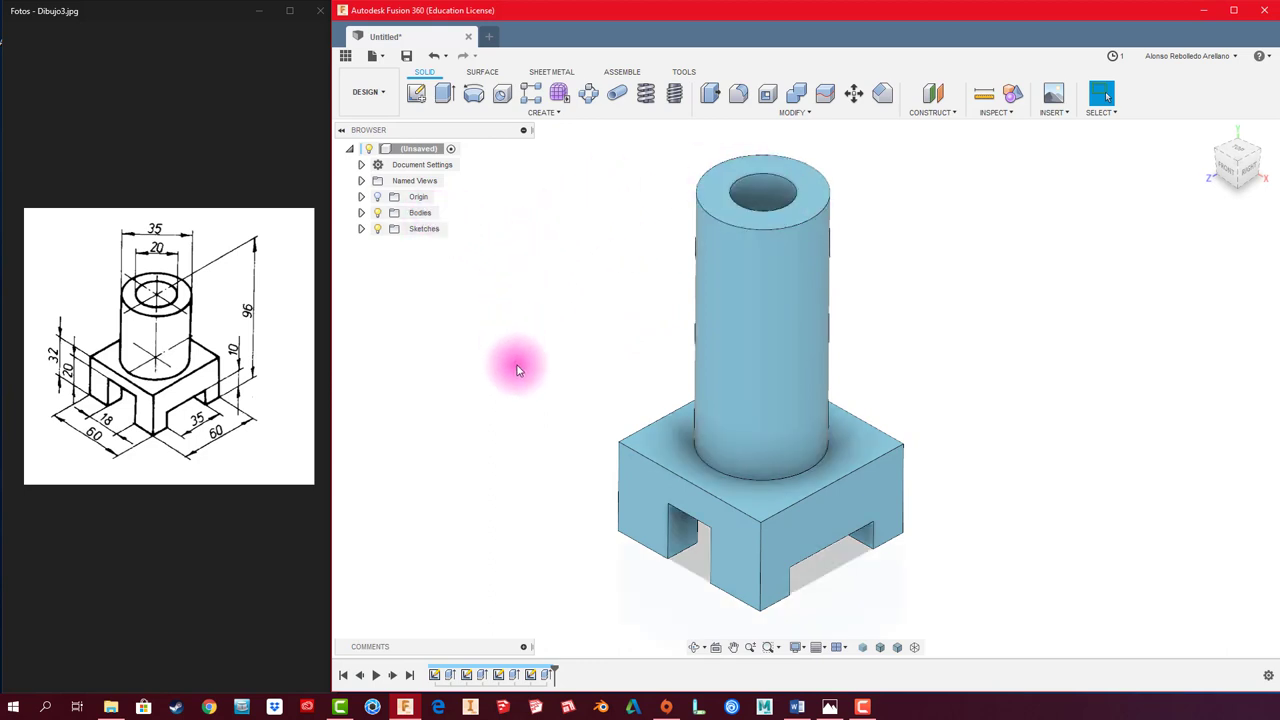
Step: Expand Bodies in the Browser and apply Create Components from Bodies to Body1
click(361, 213)
click(425, 231)
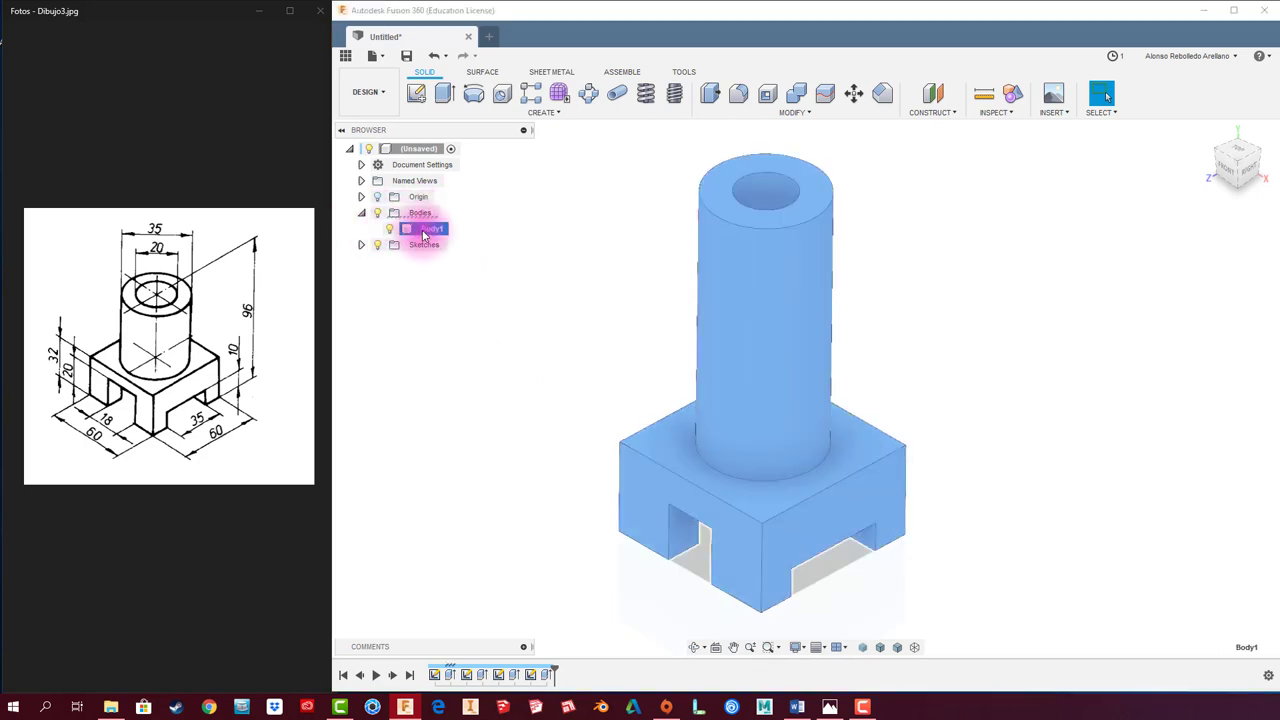
right_click(425, 233)
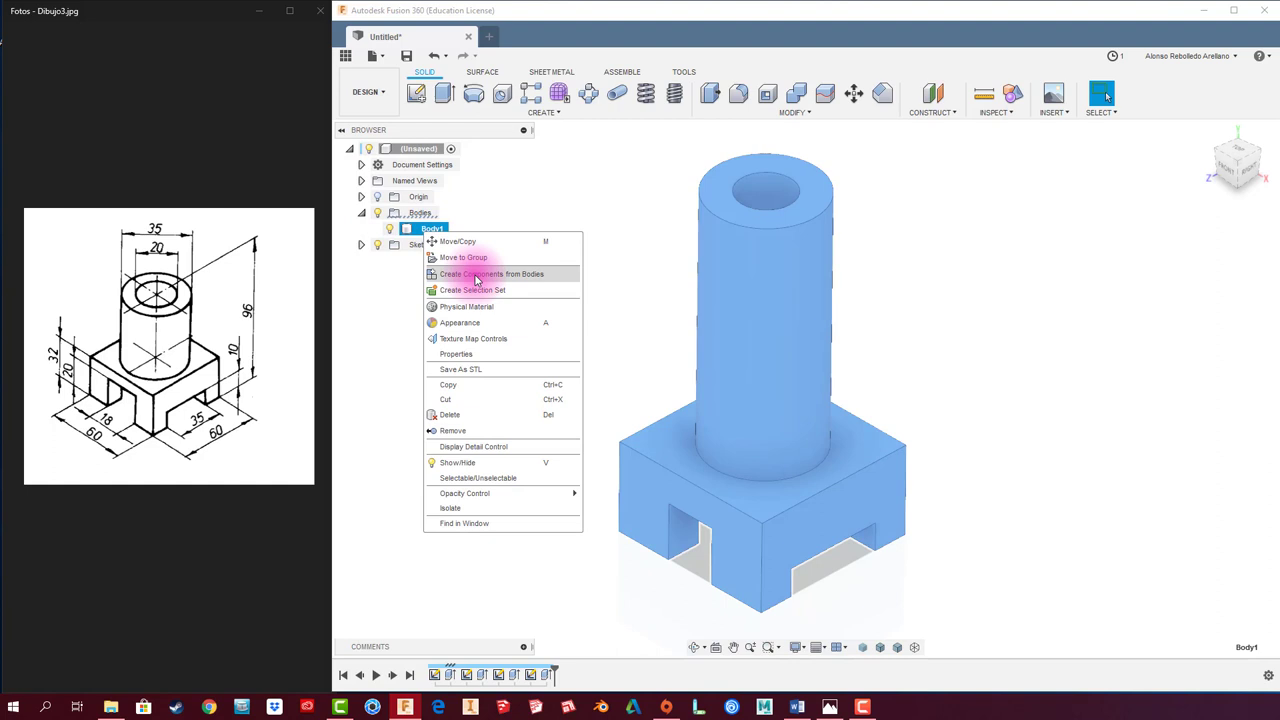
click(476, 277)
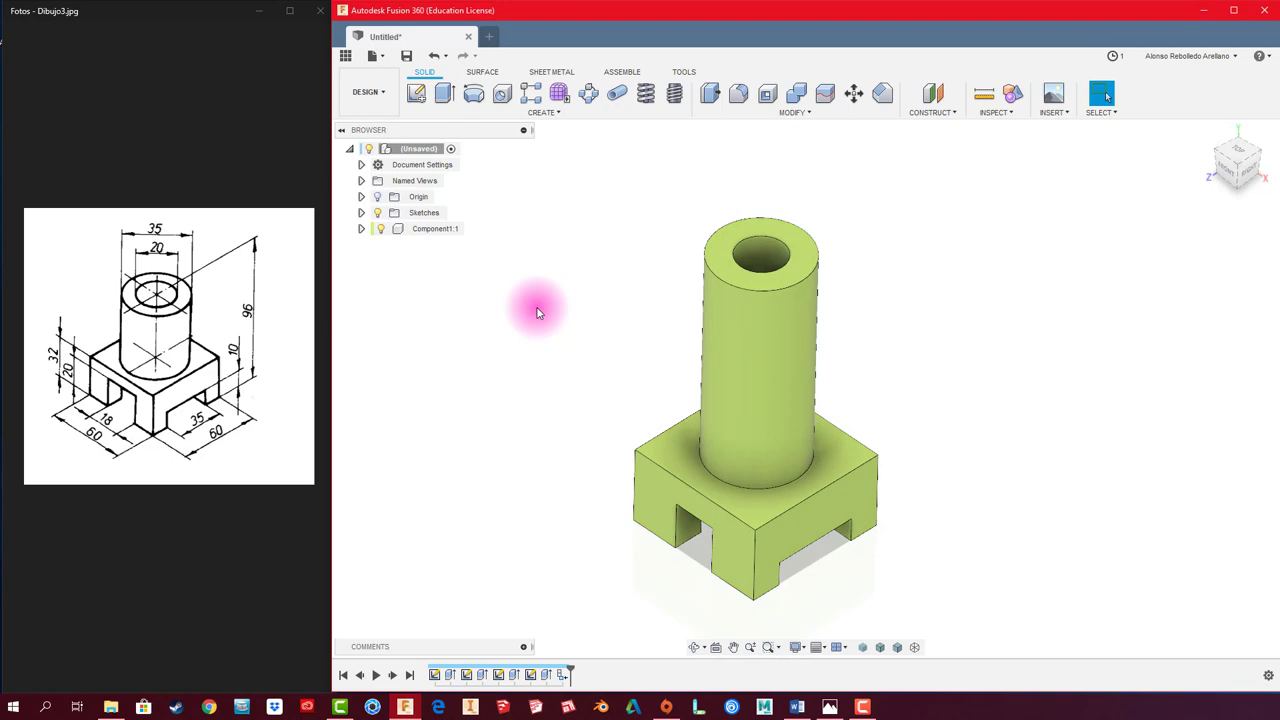
mouse_move(1071, 343)
middle_down()
mouse_move(1037, 325)
mouse_move(1023, 346)
middle_up()
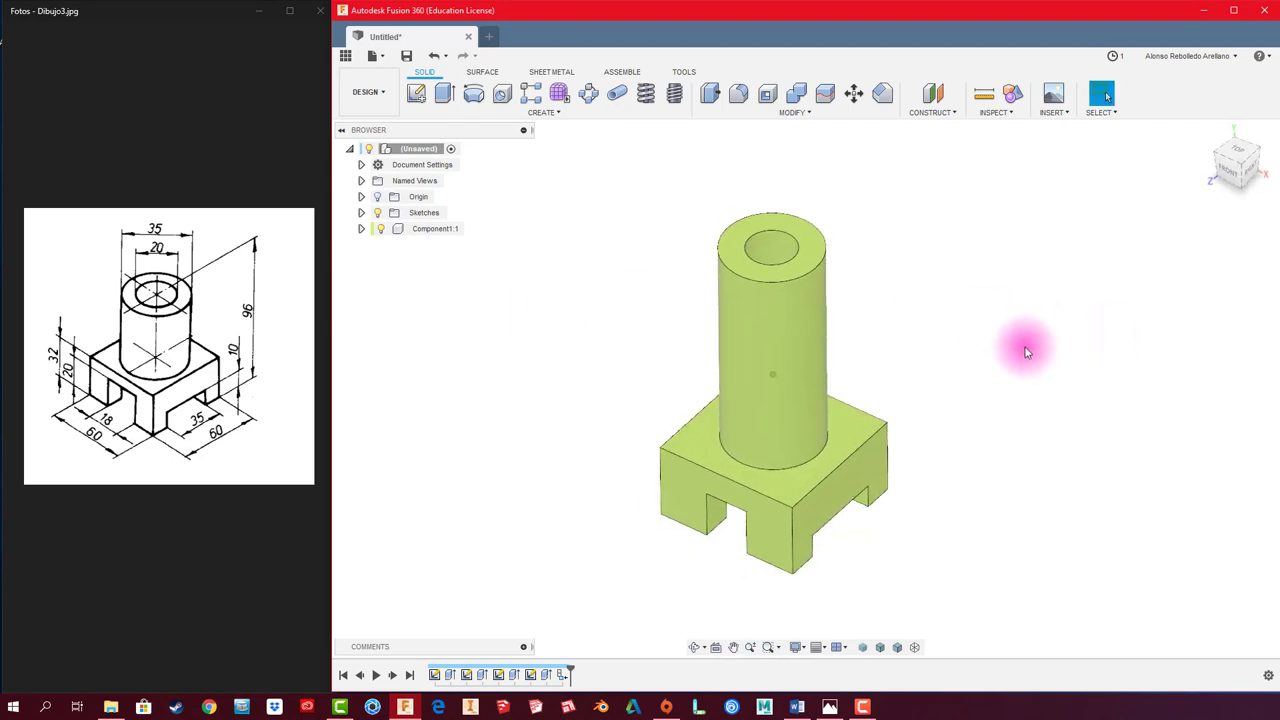